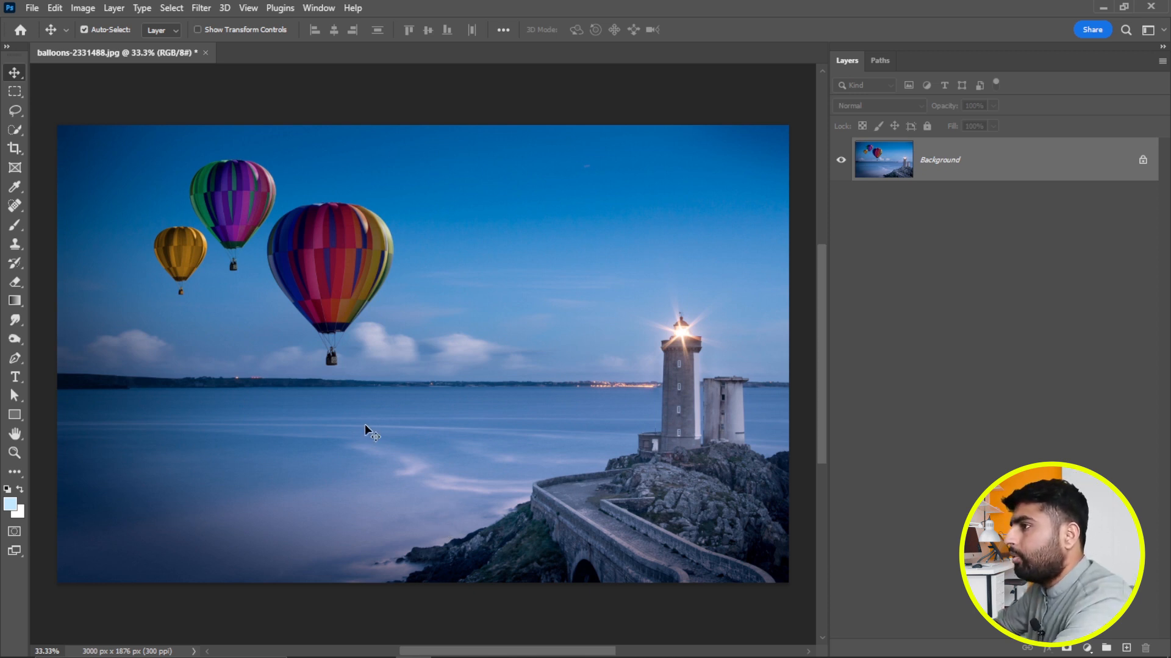
Unlock the Background layer and display the History panel over the image.
{"action": "left_click", "coordinate": [1144, 161]}
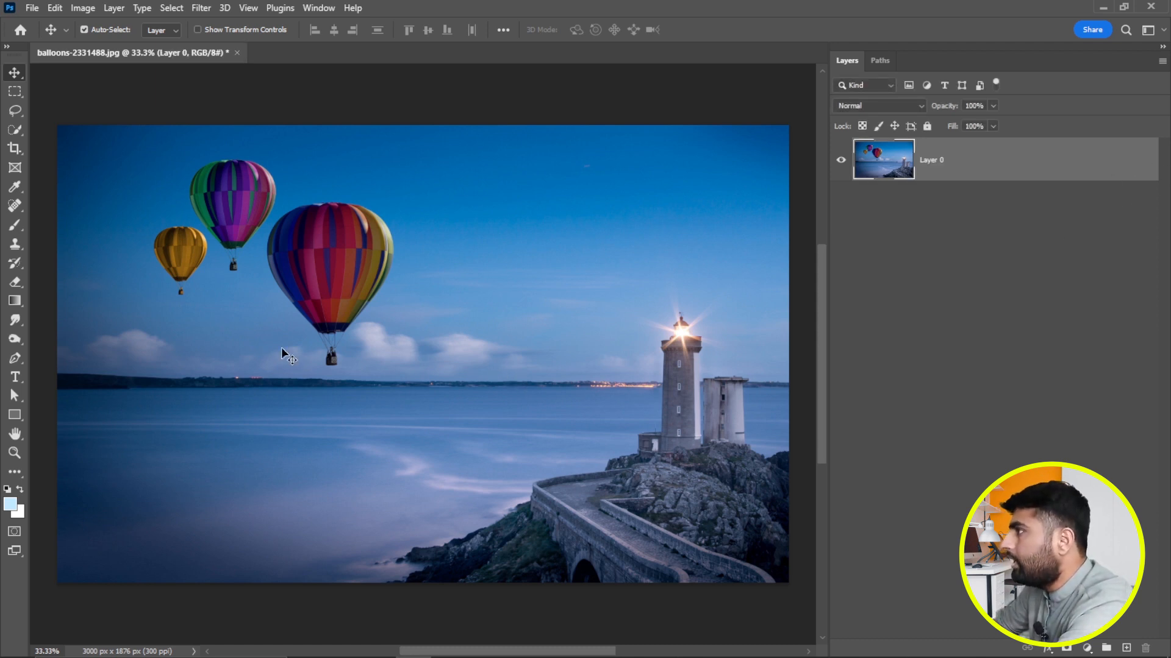
{"action": "left_click", "coordinate": [321, 9]}
{"action": "left_click", "coordinate": [353, 303]}
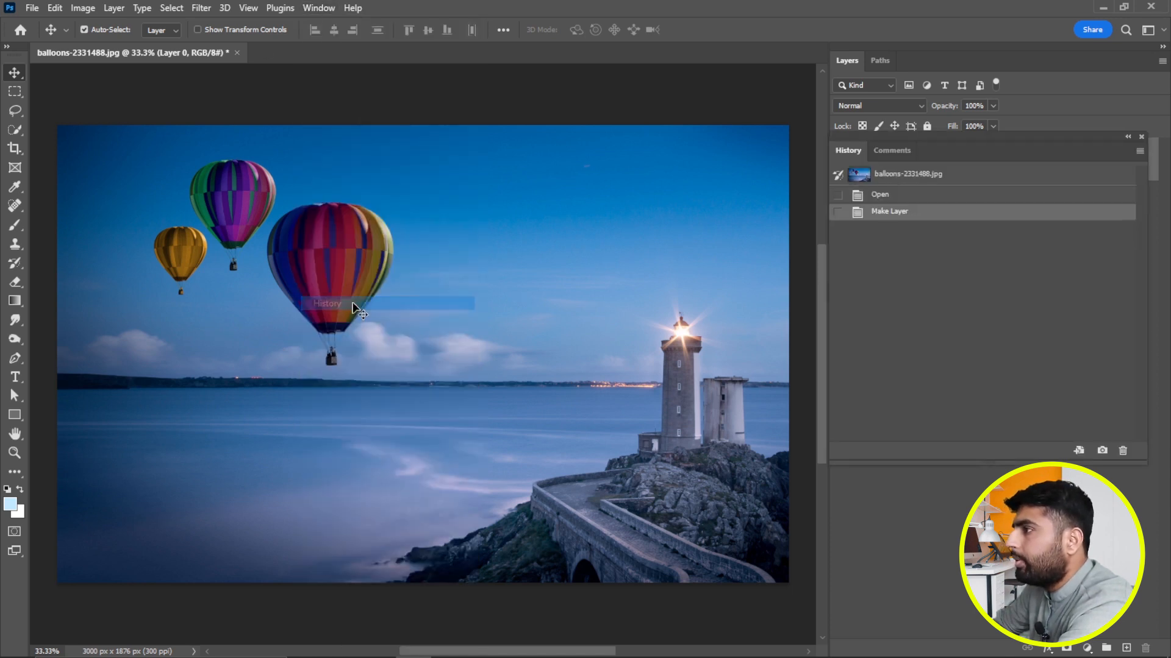
{"action": "left_click_drag", "start_coordinate": [948, 146], "coordinate": [663, 168]}
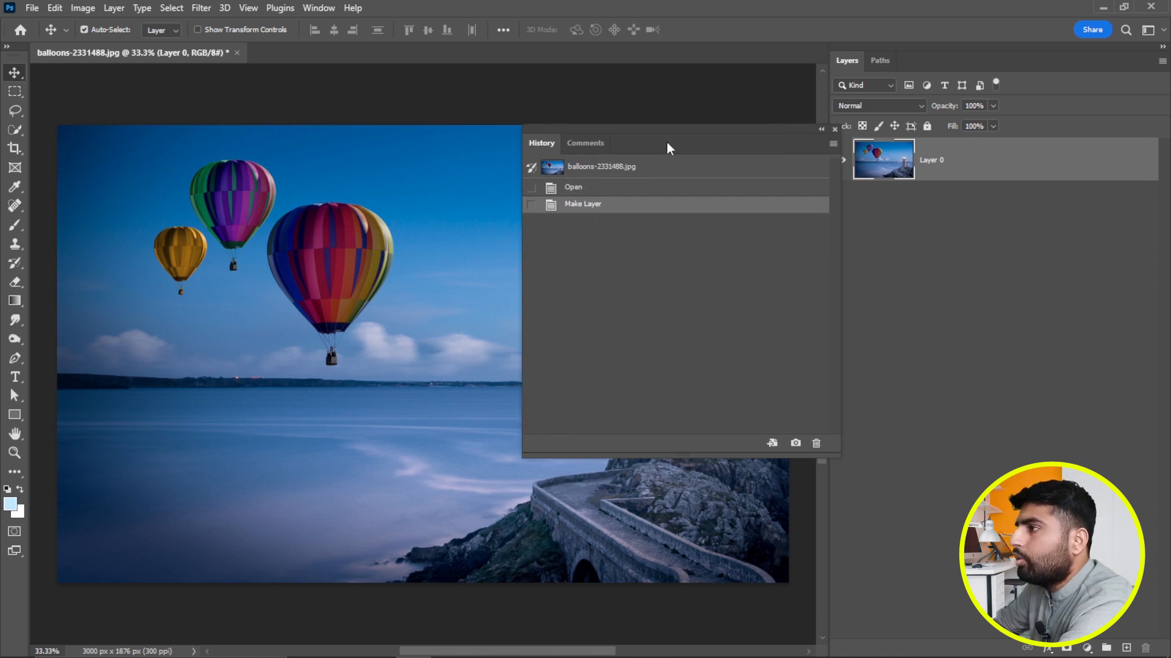
{"action": "left_click_drag", "start_coordinate": [667, 146], "coordinate": [665, 138]}
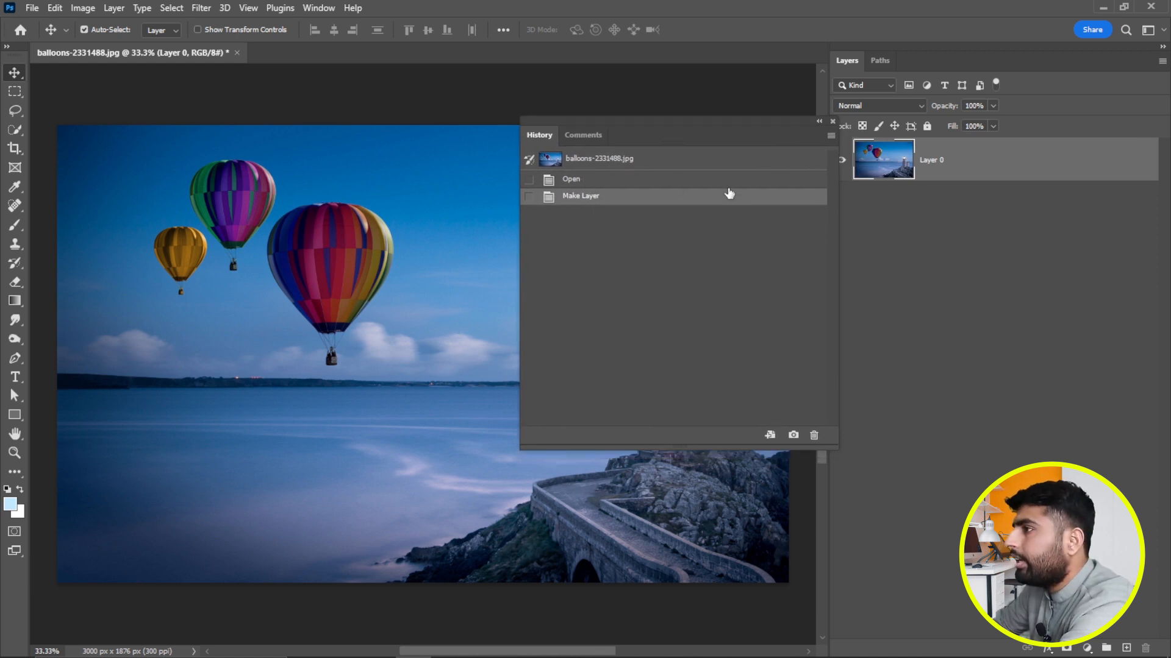
Step the image back to the Open history state, return to the Make Layer state, and reposition the History panel.
{"action": "left_click", "coordinate": [590, 183]}
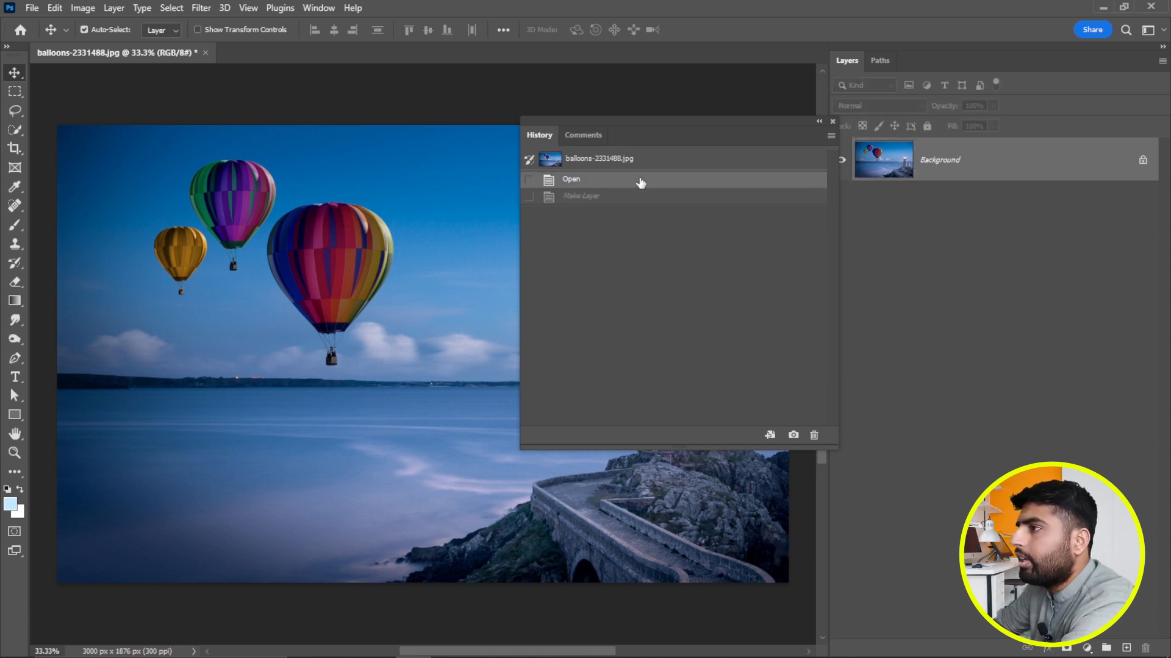
{"action": "left_click", "coordinate": [606, 197]}
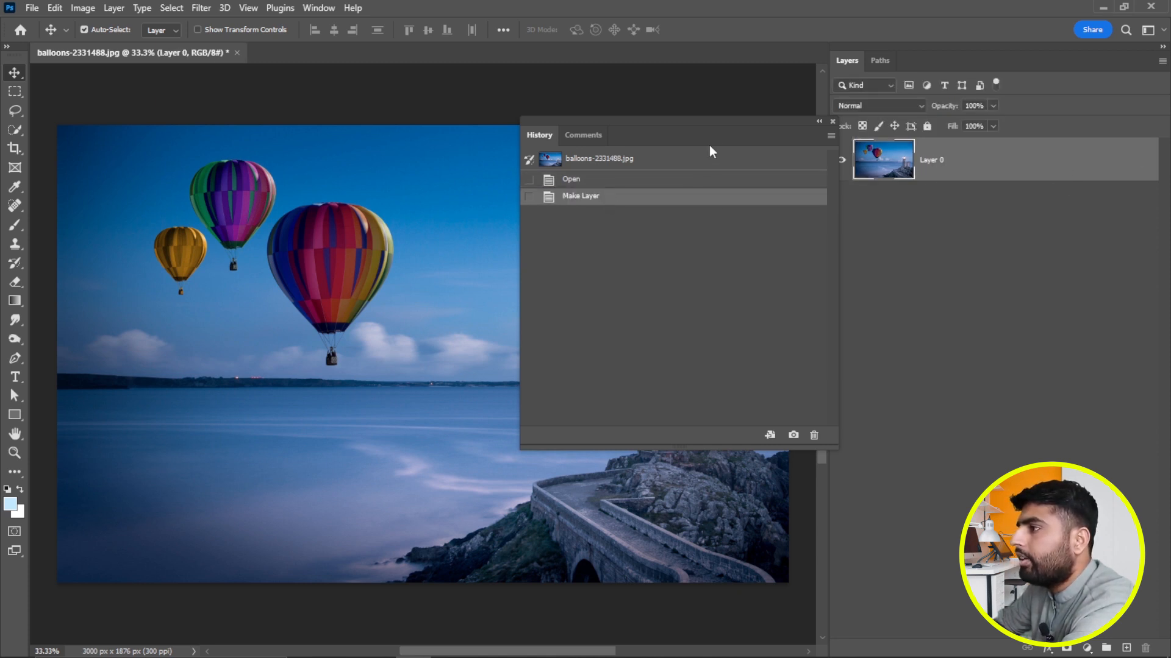
{"action": "left_click_drag", "start_coordinate": [744, 136], "coordinate": [913, 183]}
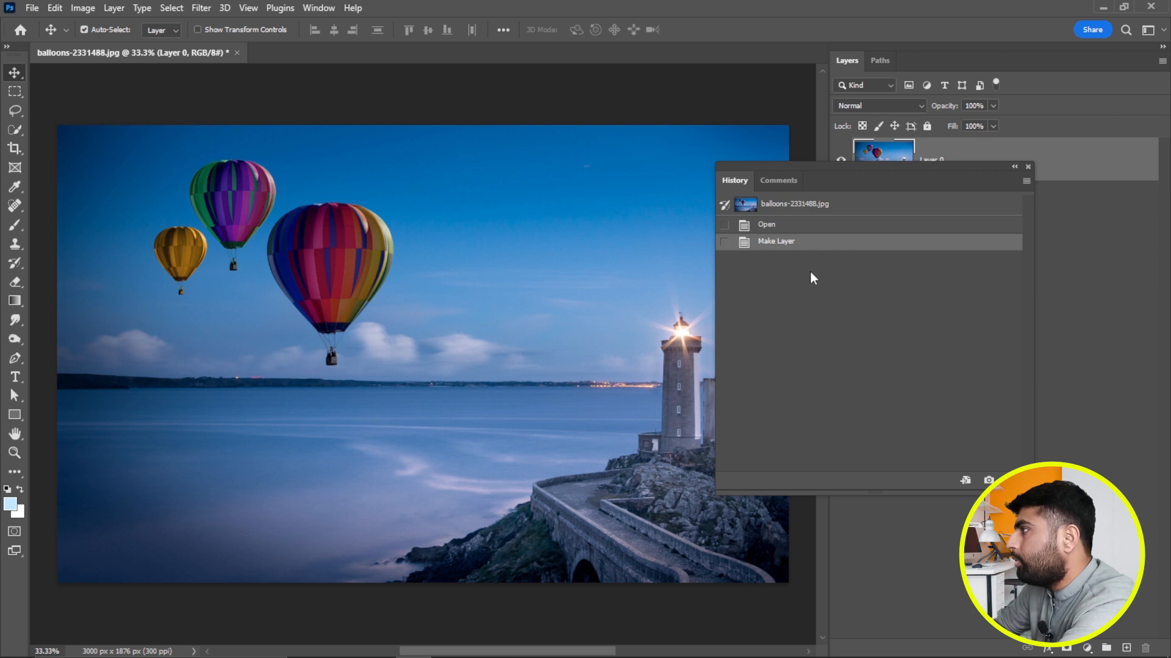
Record test history states with a rectangular marquee over the large balloon, a brush dab in the sky and an eraser dab on the sea.
{"action": "left_click", "coordinate": [16, 92]}
{"action": "left_click_drag", "start_coordinate": [219, 222], "coordinate": [395, 331]}
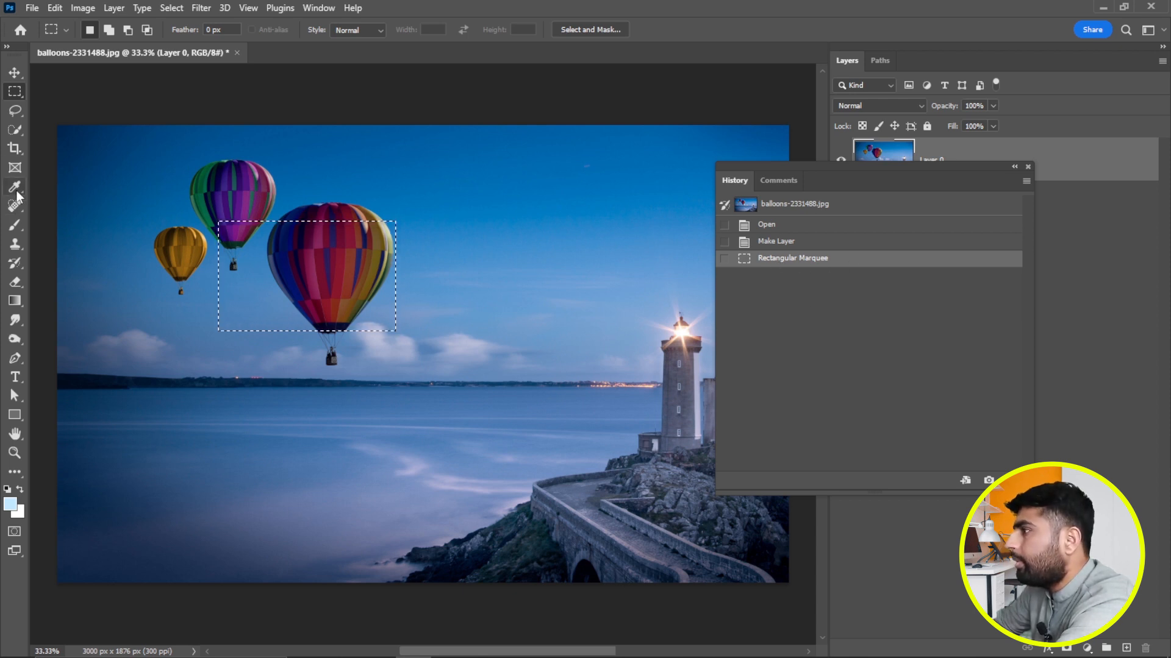
{"action": "left_click", "coordinate": [15, 226]}
{"action": "left_click", "coordinate": [578, 250]}
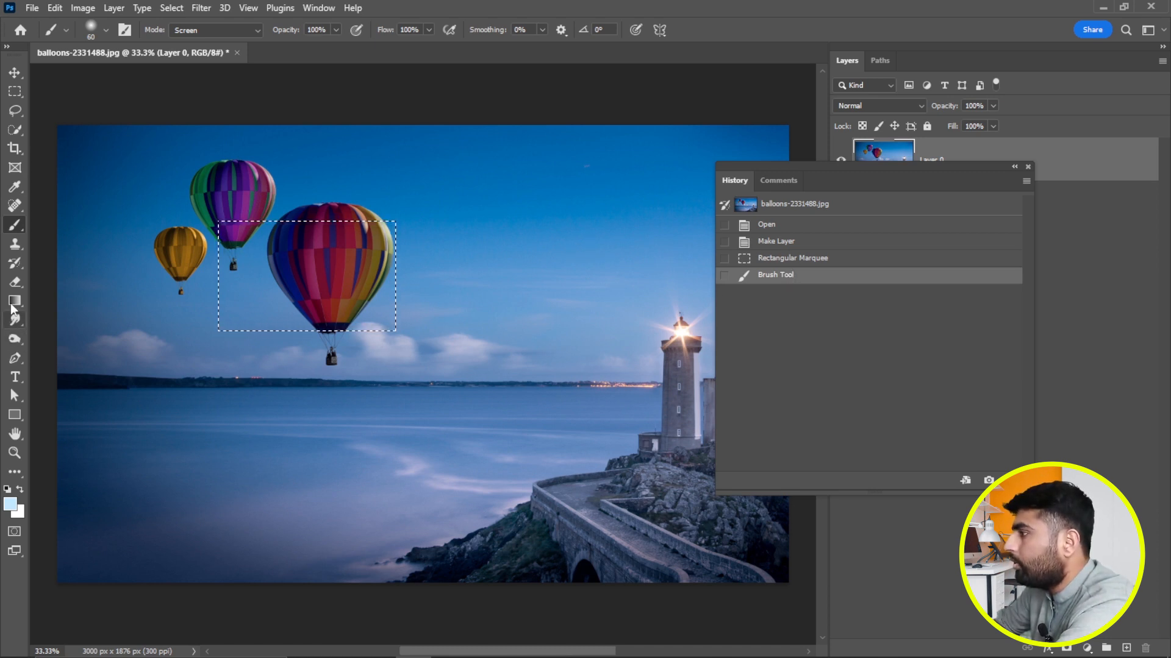
{"action": "left_click", "coordinate": [18, 284]}
{"action": "left_click", "coordinate": [201, 399]}
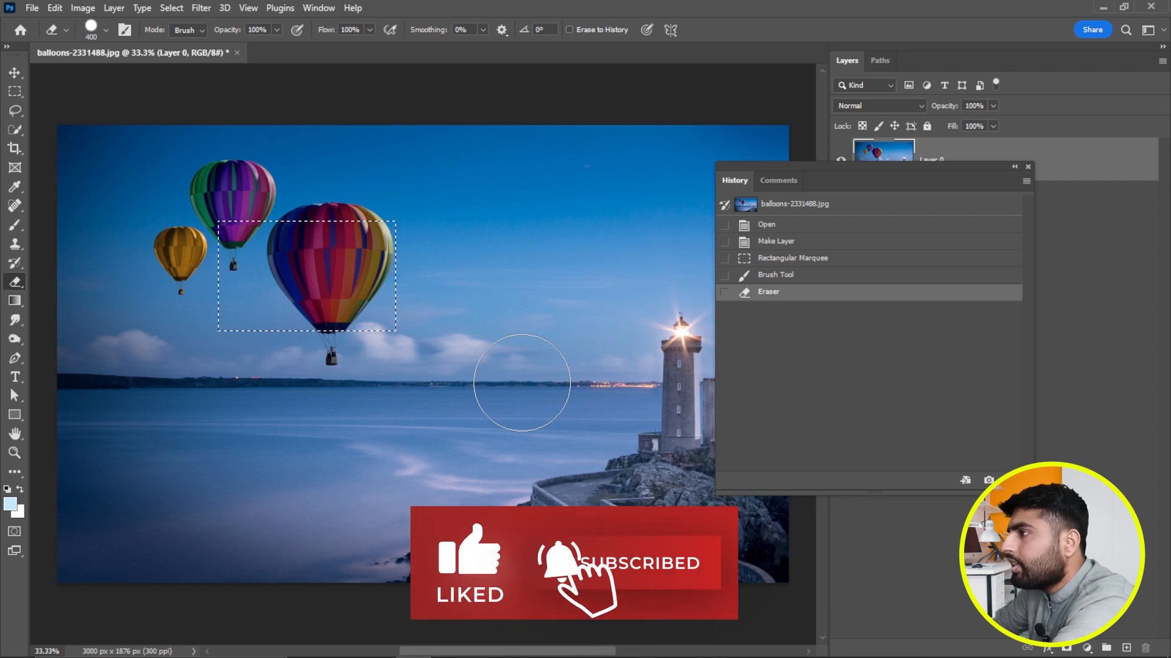
Revert the image to the Open history state and move the History panel away from the image.
{"action": "left_click", "coordinate": [796, 225]}
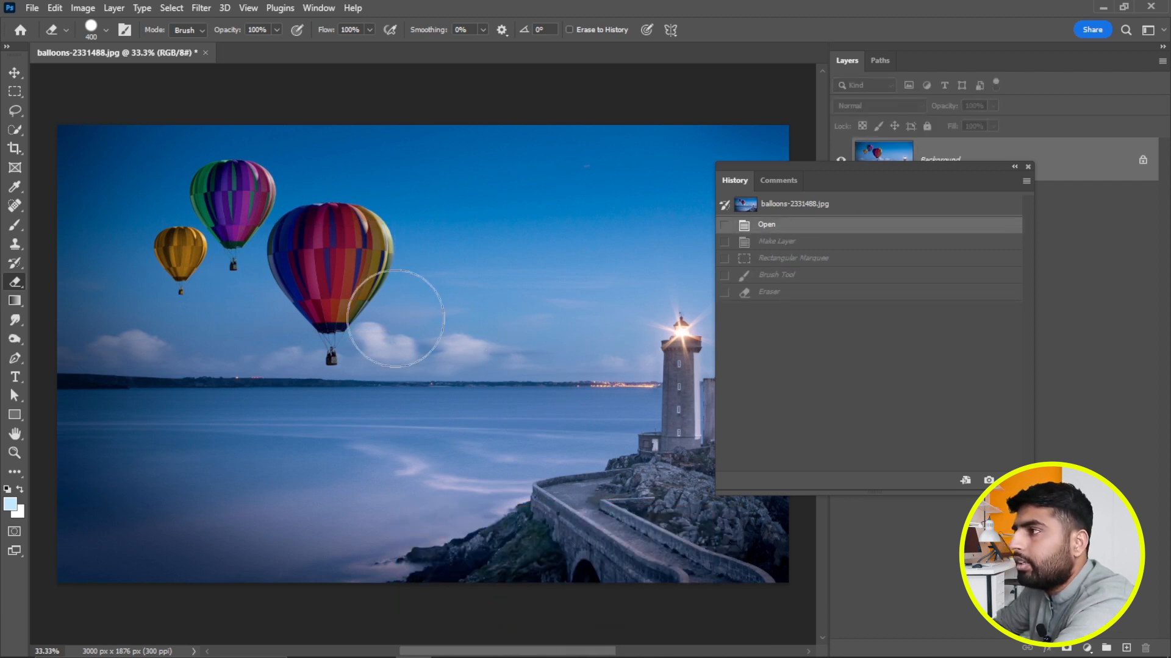
{"action": "left_click_drag", "start_coordinate": [937, 194], "coordinate": [1029, 178]}
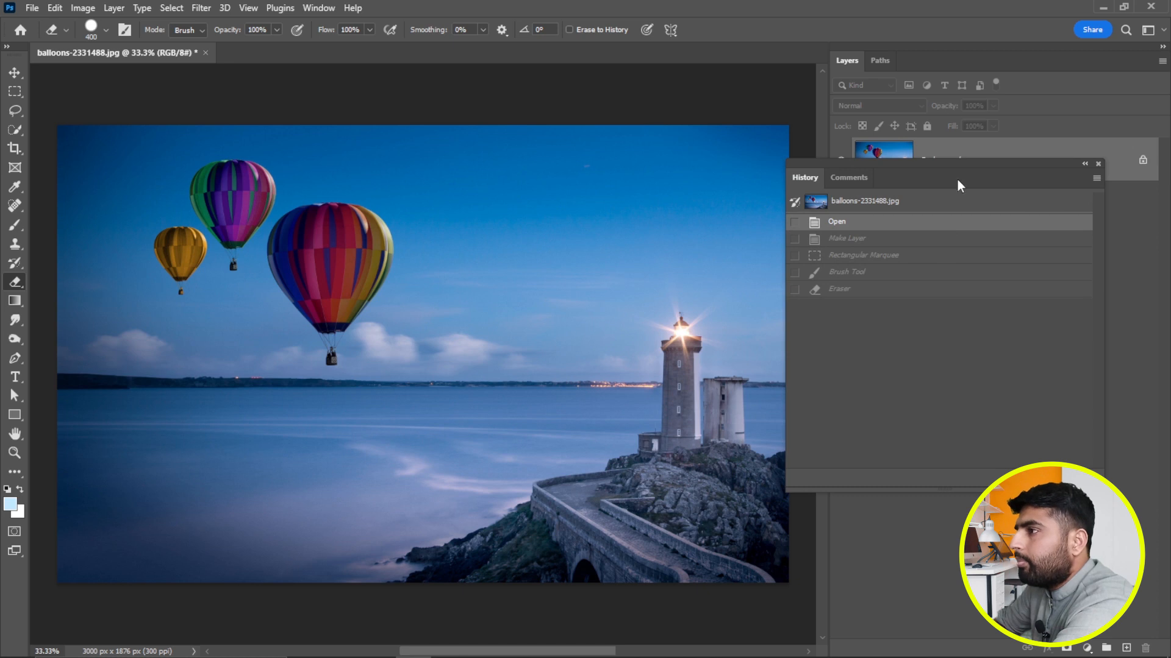
{"action": "left_click_drag", "start_coordinate": [964, 167], "coordinate": [1033, 158]}
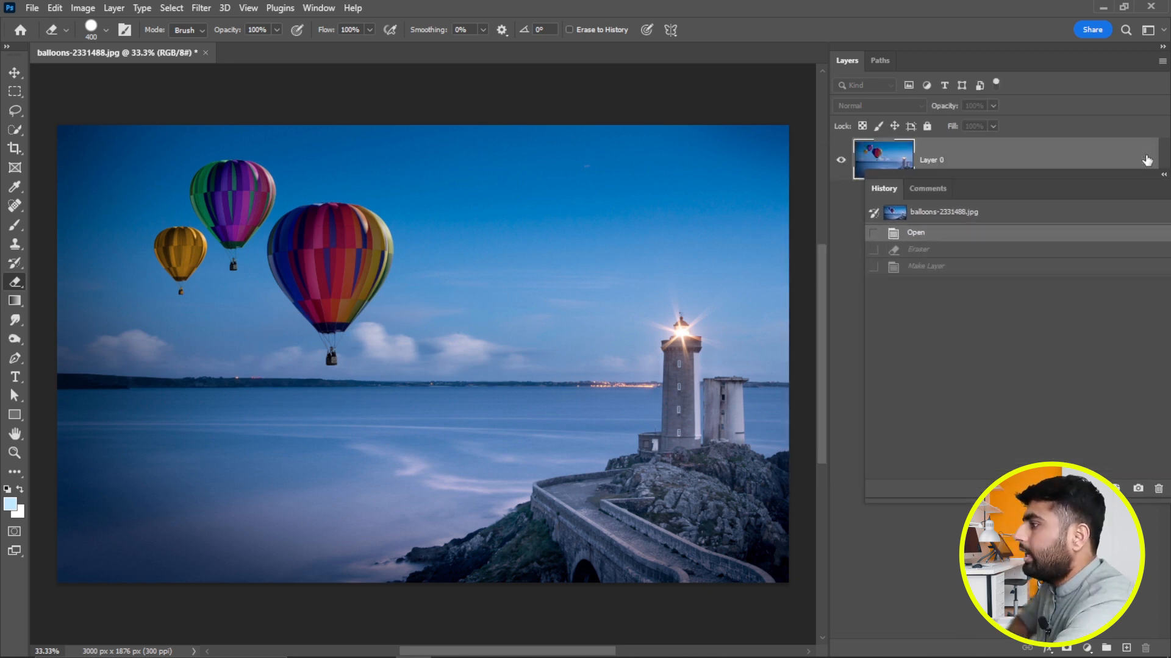
Unlock the Background layer and erase six separate round spots across the balloons, sky and sea.
{"action": "left_click", "coordinate": [1144, 160]}
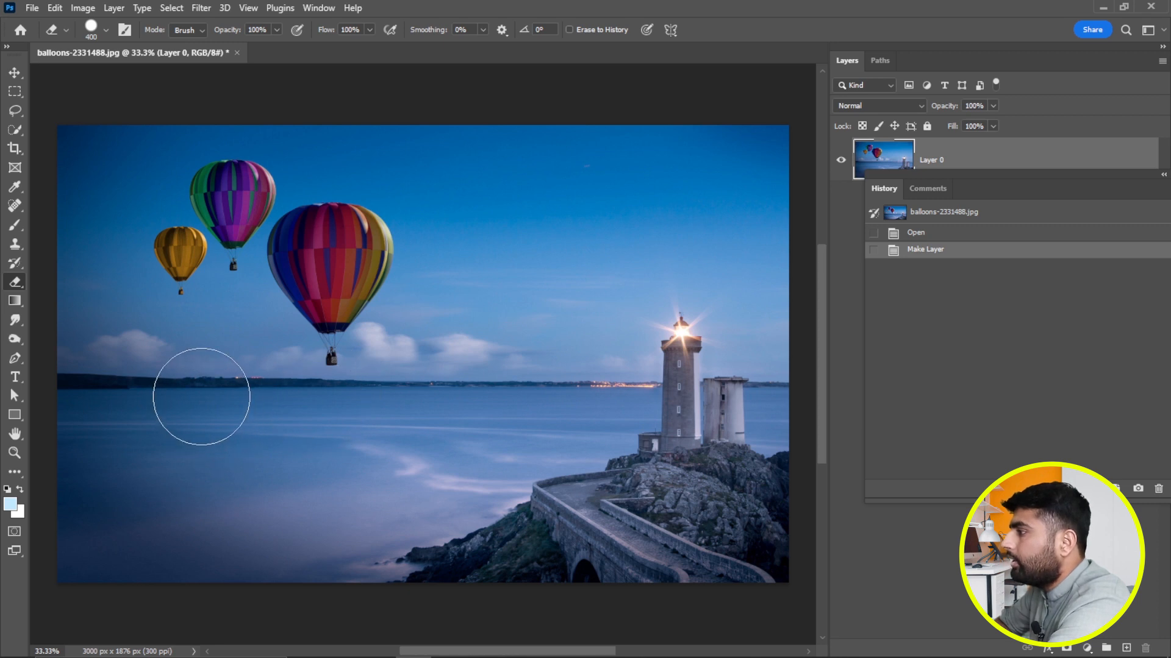
{"action": "left_click", "coordinate": [196, 398]}
{"action": "left_click", "coordinate": [352, 398]}
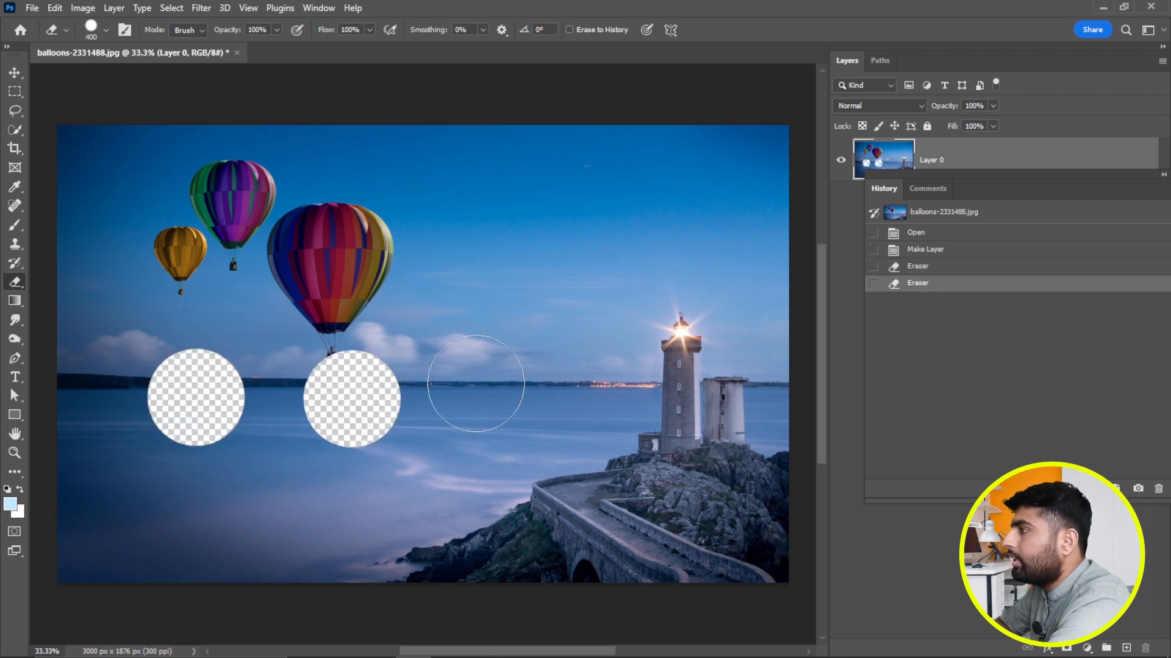
{"action": "left_click", "coordinate": [561, 355]}
{"action": "left_click", "coordinate": [496, 258]}
{"action": "left_click", "coordinate": [328, 249]}
{"action": "left_click", "coordinate": [193, 250]}
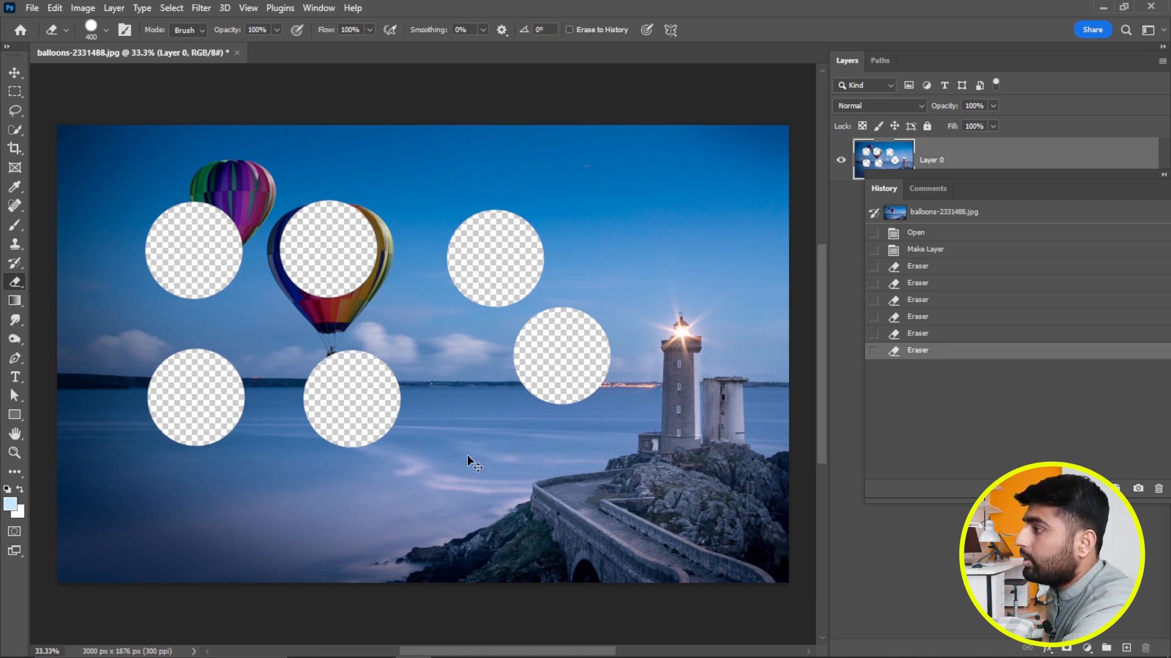
Undo the last four eraser dabs one at a time.
{"action": "key", "text": "ctrl+z"}
{"action": "key", "text": "ctrl+z"}
{"action": "key", "text": "ctrl+z"}
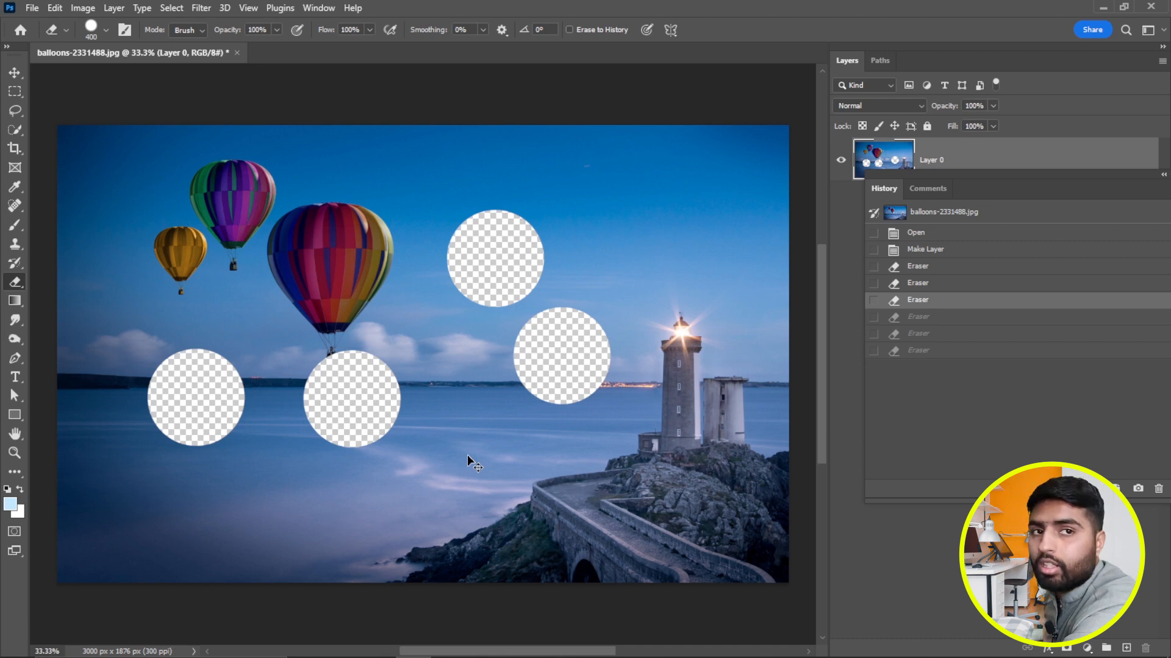
{"action": "key", "text": "ctrl+z"}
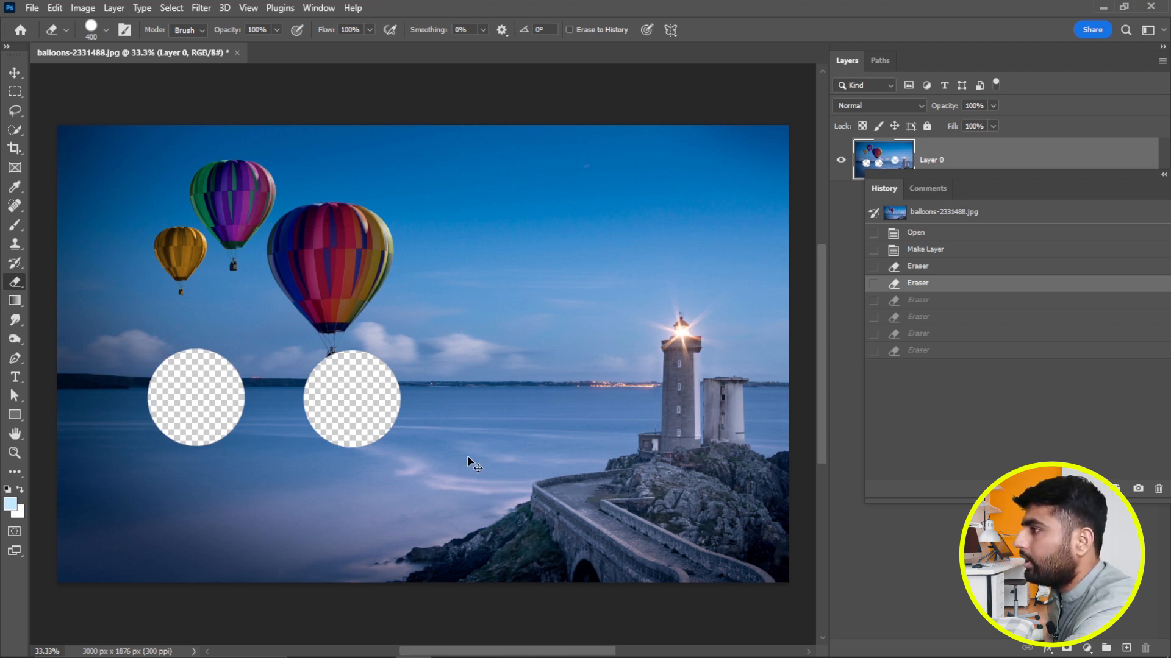
Redo the four undone eraser dabs.
{"action": "key", "text": "ctrl+shift+z"}
{"action": "key", "text": "ctrl+shift+z"}
{"action": "key", "text": "ctrl+shift+z"}
{"action": "key", "text": "ctrl+shift+z"}
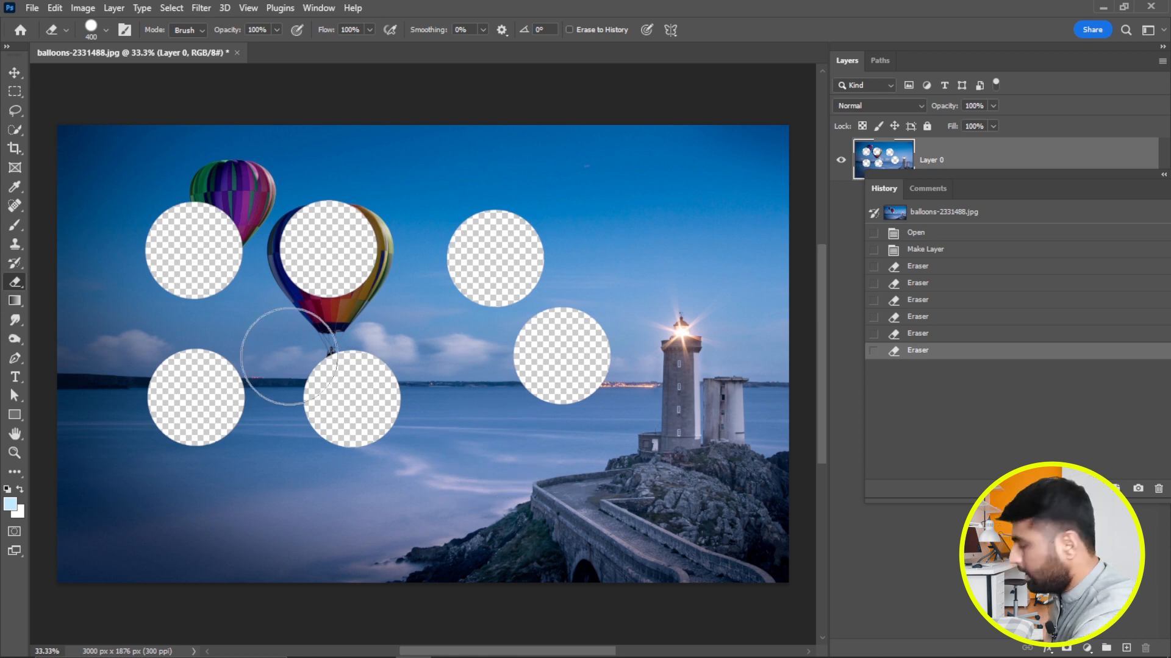
Undo all six eraser dabs back to the Make Layer state, moving the History panel over the image to follow the states.
{"action": "key", "text": "ctrl+z"}
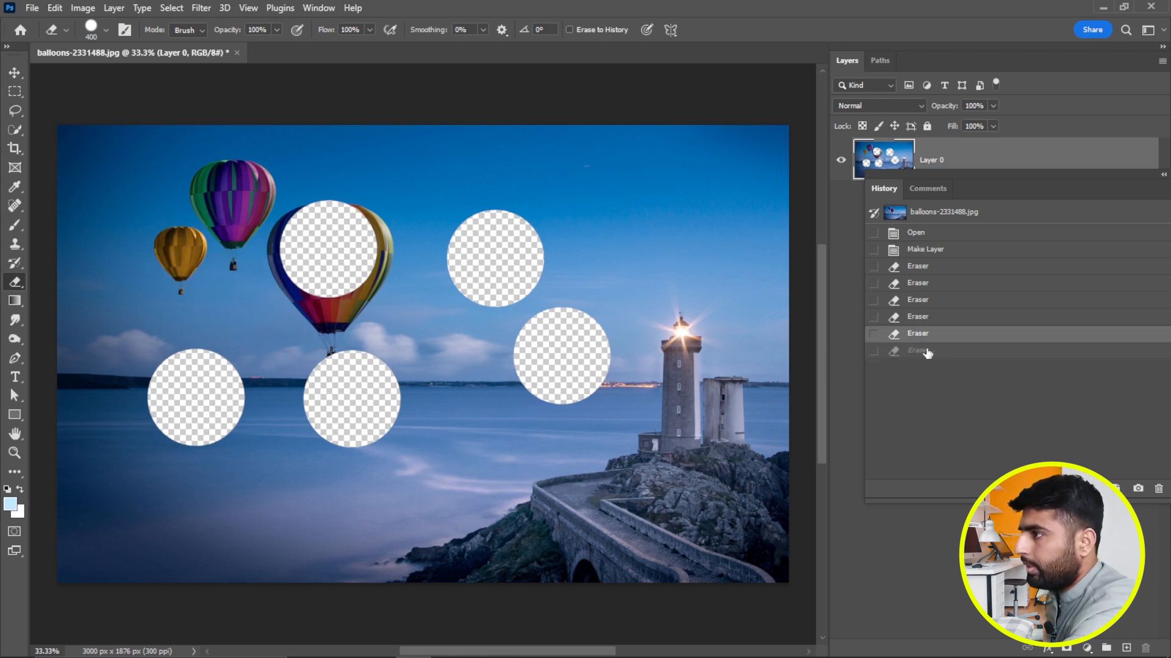
{"action": "mouse_move", "coordinate": [996, 193]}
{"action": "left_mouse_down"}
{"action": "mouse_move", "coordinate": [853, 188]}
{"action": "mouse_move", "coordinate": [823, 174]}
{"action": "left_mouse_up"}
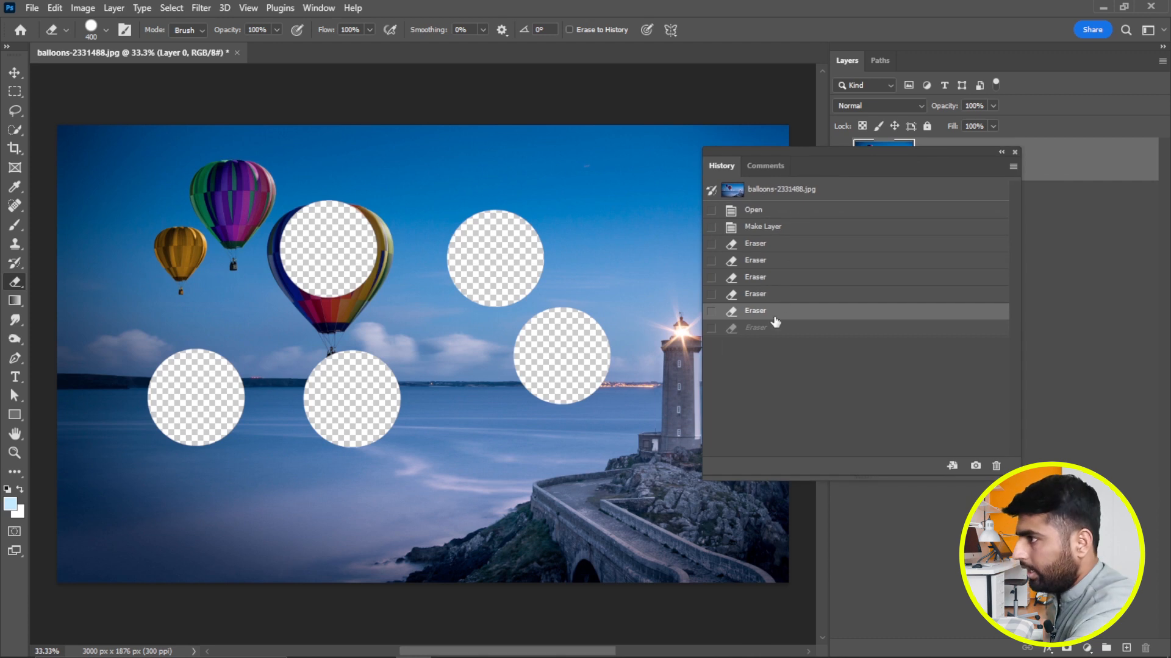
{"action": "key", "text": "ctrl+z"}
{"action": "key", "text": "ctrl+z"}
{"action": "key", "text": "ctrl+z"}
{"action": "key", "text": "ctrl+z"}
{"action": "key", "text": "ctrl+z"}
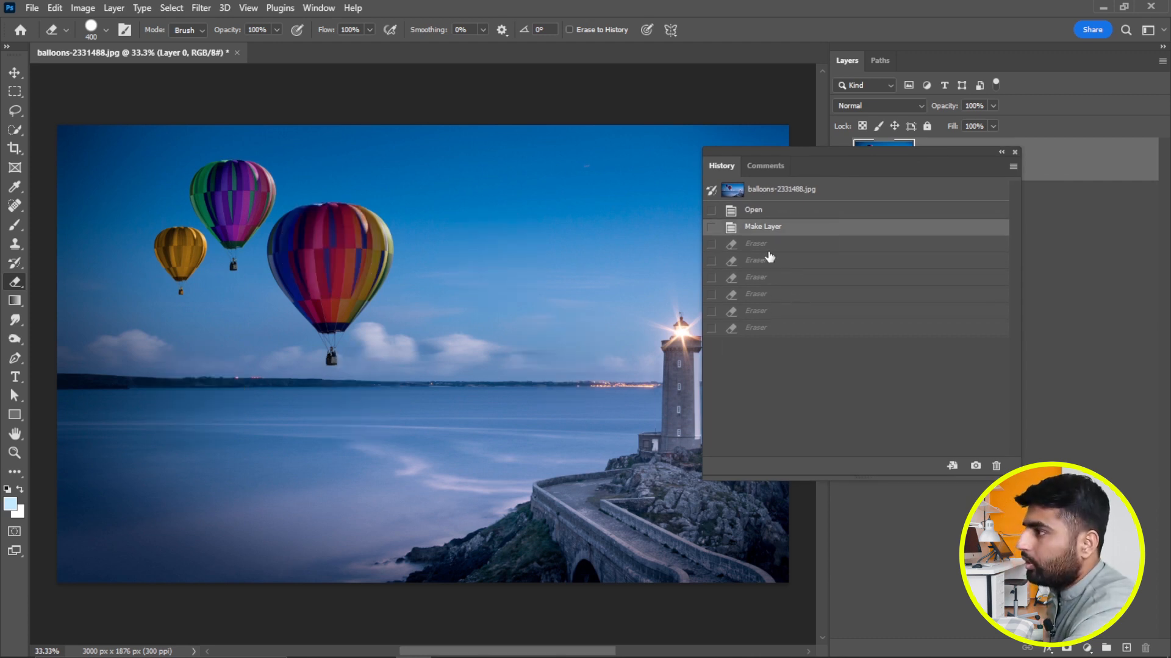
Redo all six eraser dabs and move the History panel clear of the erased spots.
{"action": "key", "text": "ctrl+shift+z"}
{"action": "key", "text": "ctrl+shift+z"}
{"action": "key", "text": "ctrl+shift+z"}
{"action": "key", "text": "ctrl+shift+z"}
{"action": "key", "text": "ctrl+shift+z"}
{"action": "key", "text": "ctrl+shift+z"}
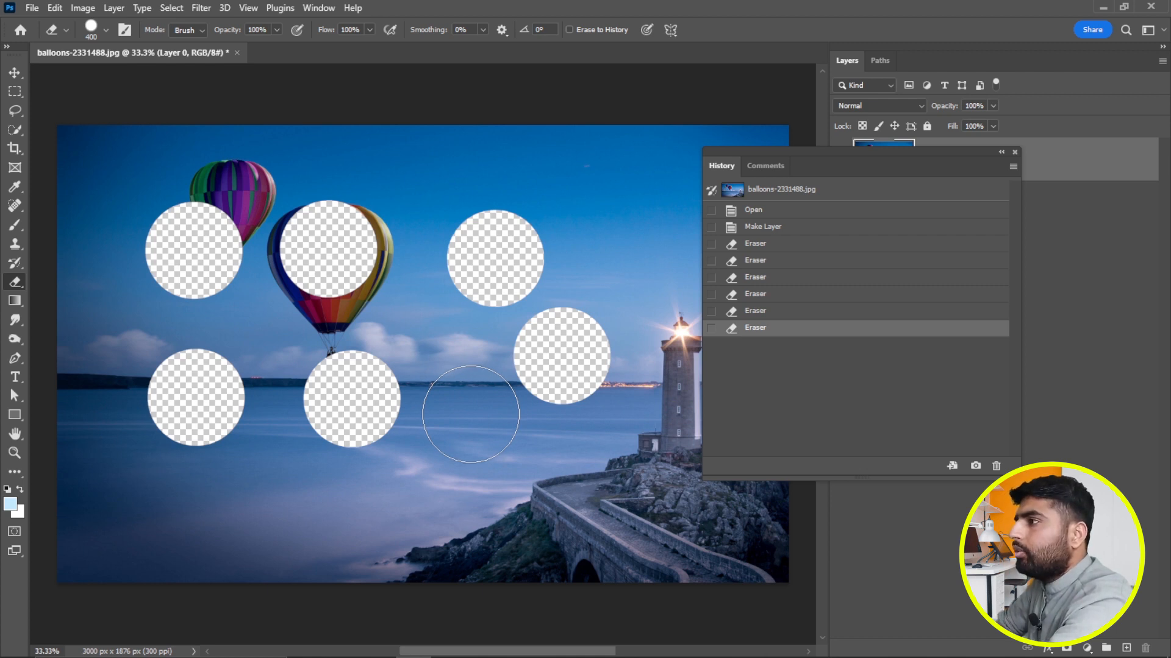
{"action": "left_click_drag", "start_coordinate": [873, 161], "coordinate": [767, 167]}
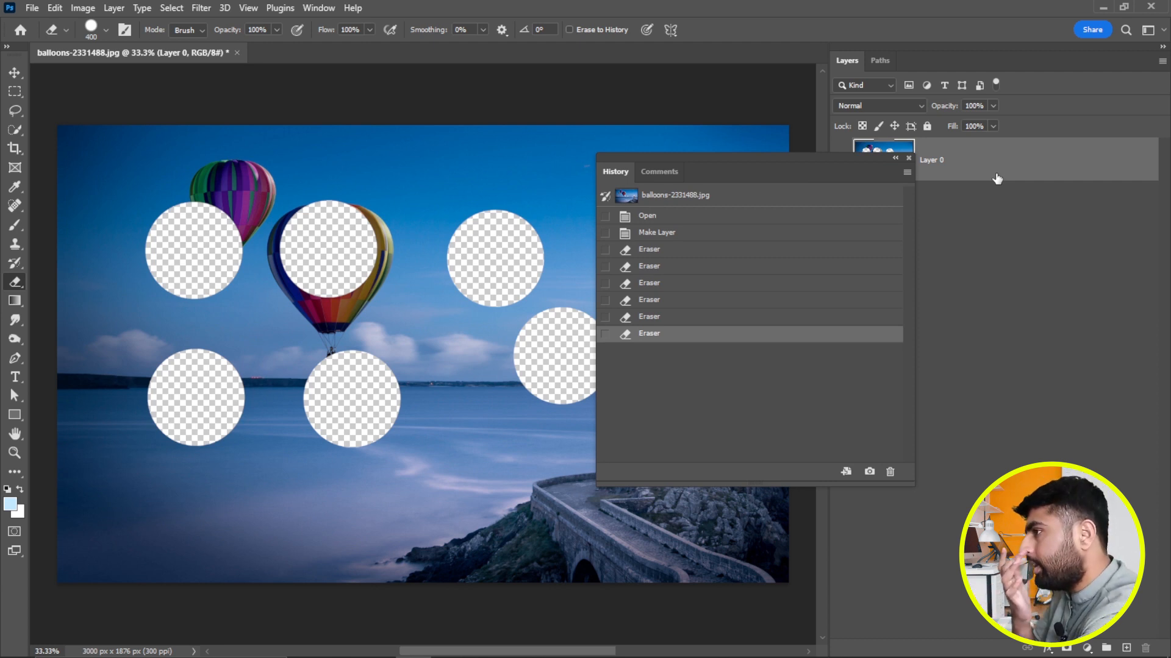
{"action": "left_click_drag", "start_coordinate": [828, 180], "coordinate": [1031, 171]}
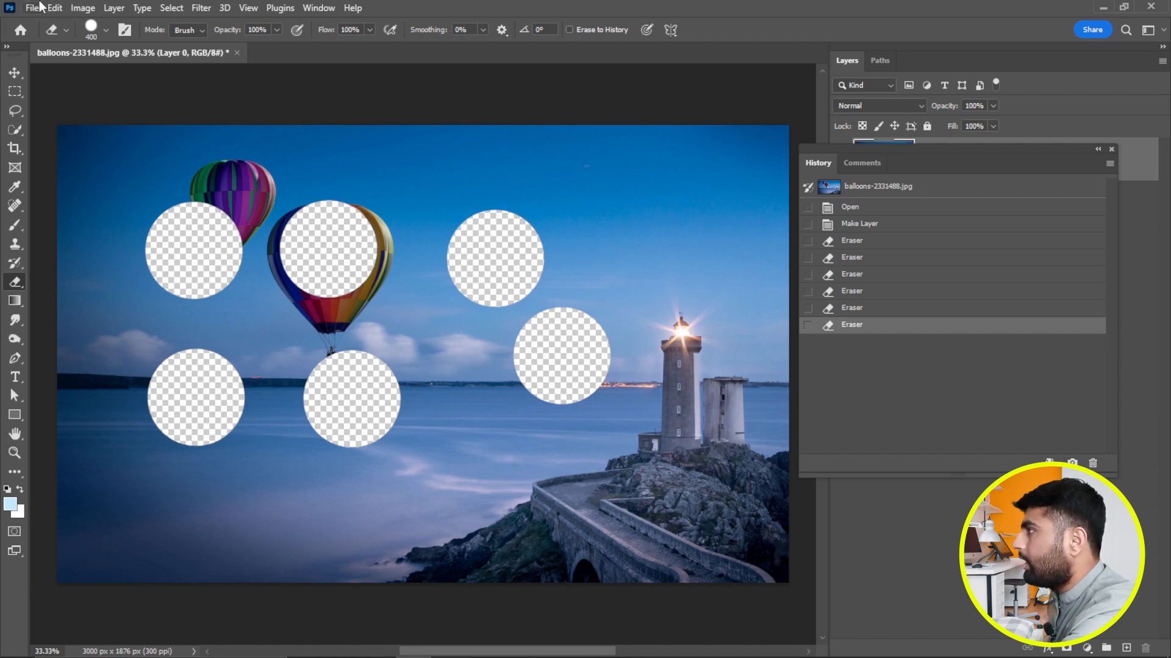
Open the Performance preferences, try History States at 53, and close the dialog without saving.
{"action": "left_click", "coordinate": [59, 8]}
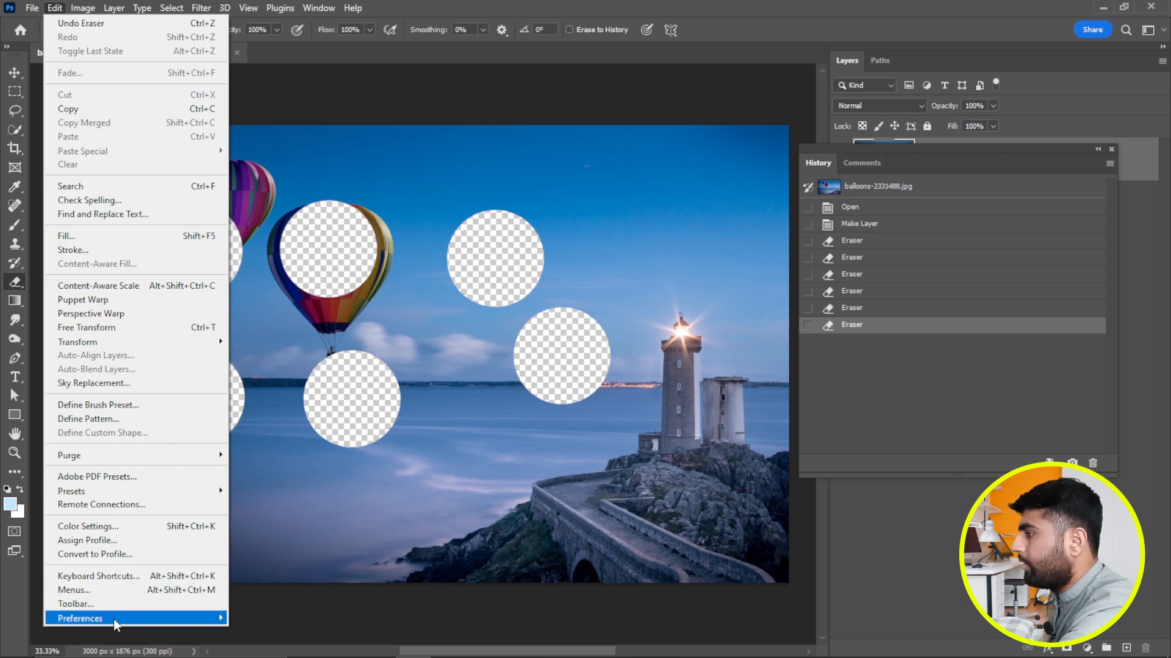
{"action": "mouse_move", "coordinate": [119, 620]}
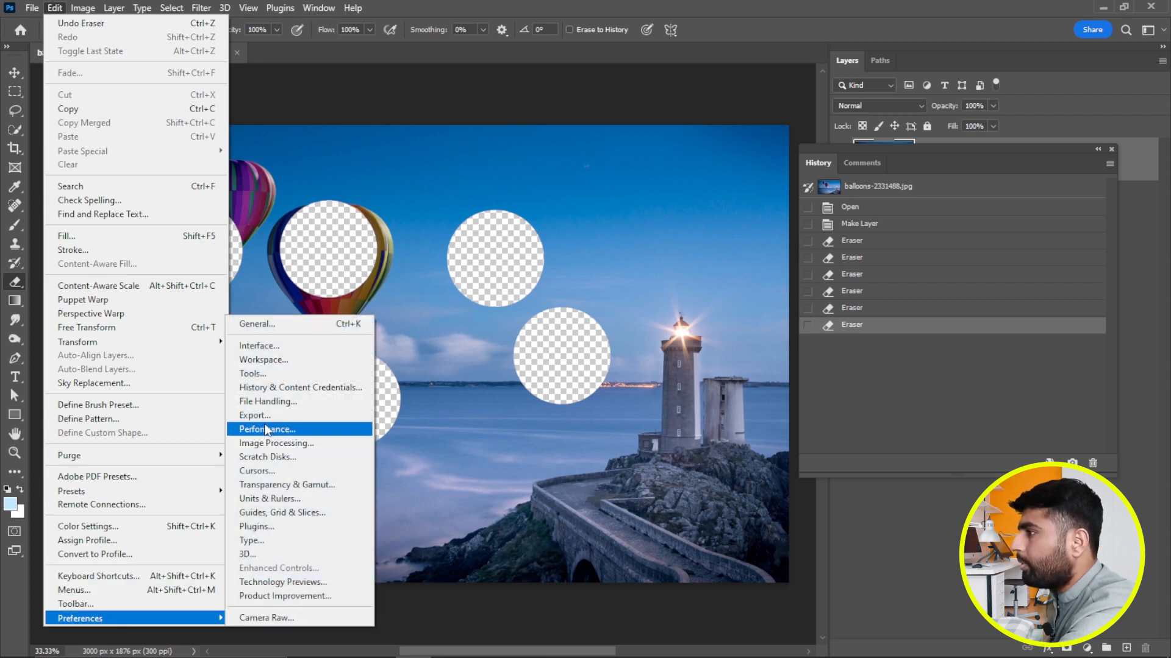
{"action": "left_click", "coordinate": [272, 431]}
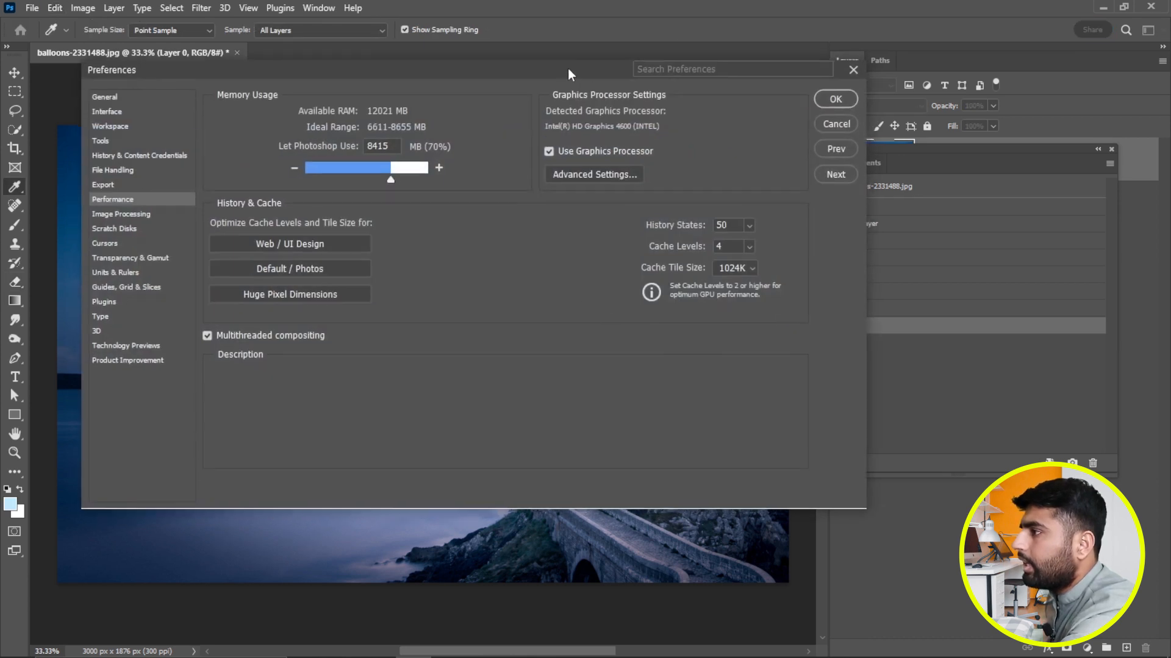
{"action": "left_click_drag", "start_coordinate": [571, 67], "coordinate": [519, 99]}
{"action": "mouse_move", "coordinate": [604, 259]}
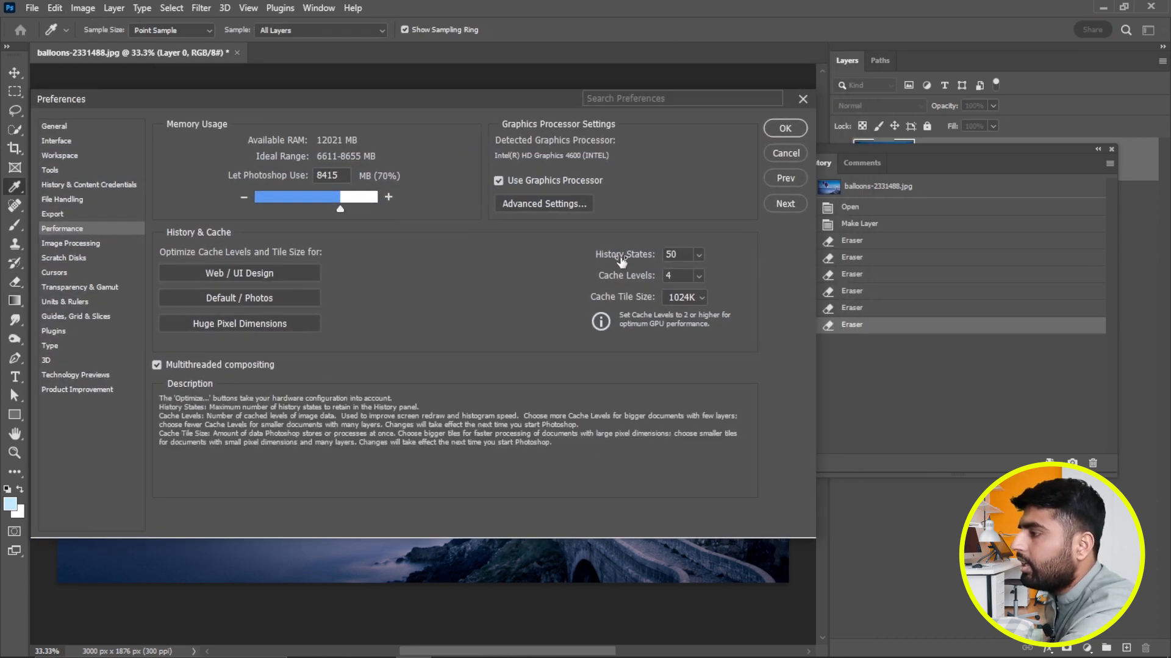
{"action": "mouse_move", "coordinate": [631, 259]}
{"action": "left_mouse_down"}
{"action": "mouse_move", "coordinate": [648, 259]}
{"action": "mouse_move", "coordinate": [622, 259]}
{"action": "mouse_move", "coordinate": [632, 259]}
{"action": "left_mouse_up"}
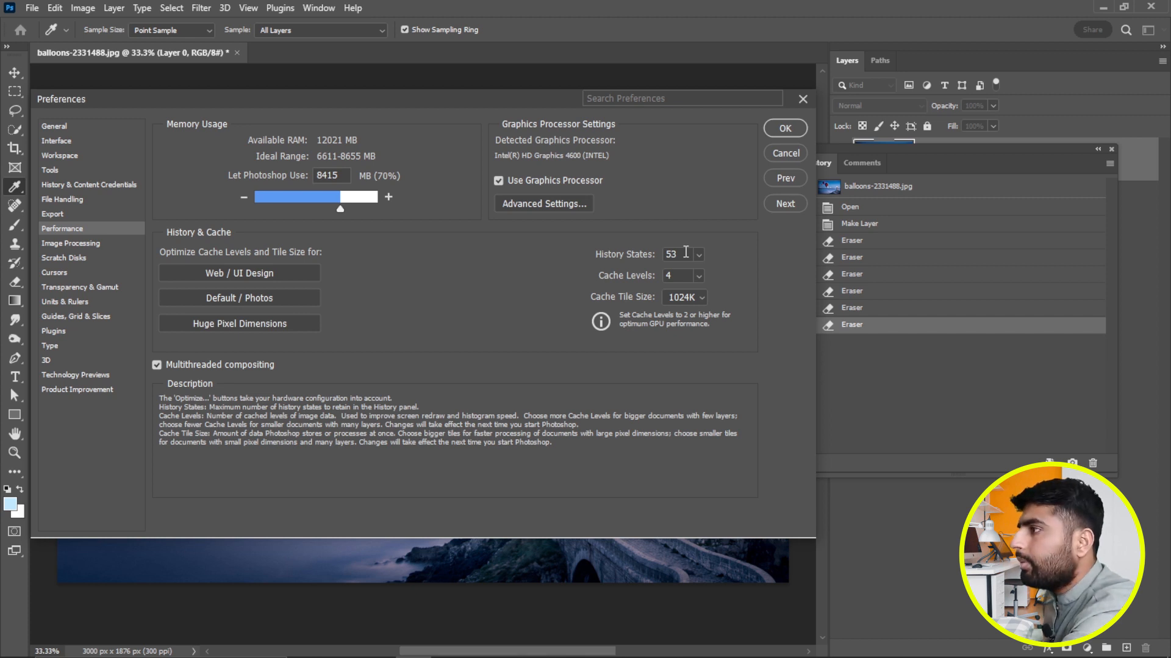
{"action": "left_click", "coordinate": [784, 153]}
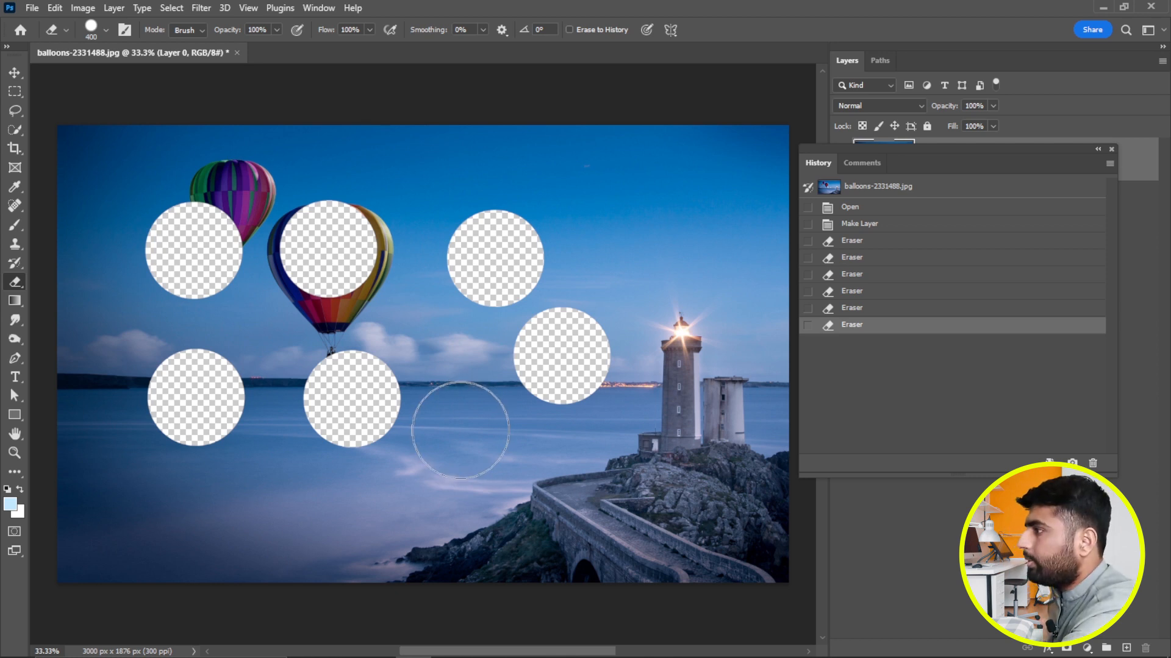
Undo the last five eraser dabs, keeping only the first one on the sea.
{"action": "key", "text": "ctrl+z"}
{"action": "key", "text": "ctrl+z"}
{"action": "key", "text": "ctrl+z"}
{"action": "key", "text": "ctrl+z"}
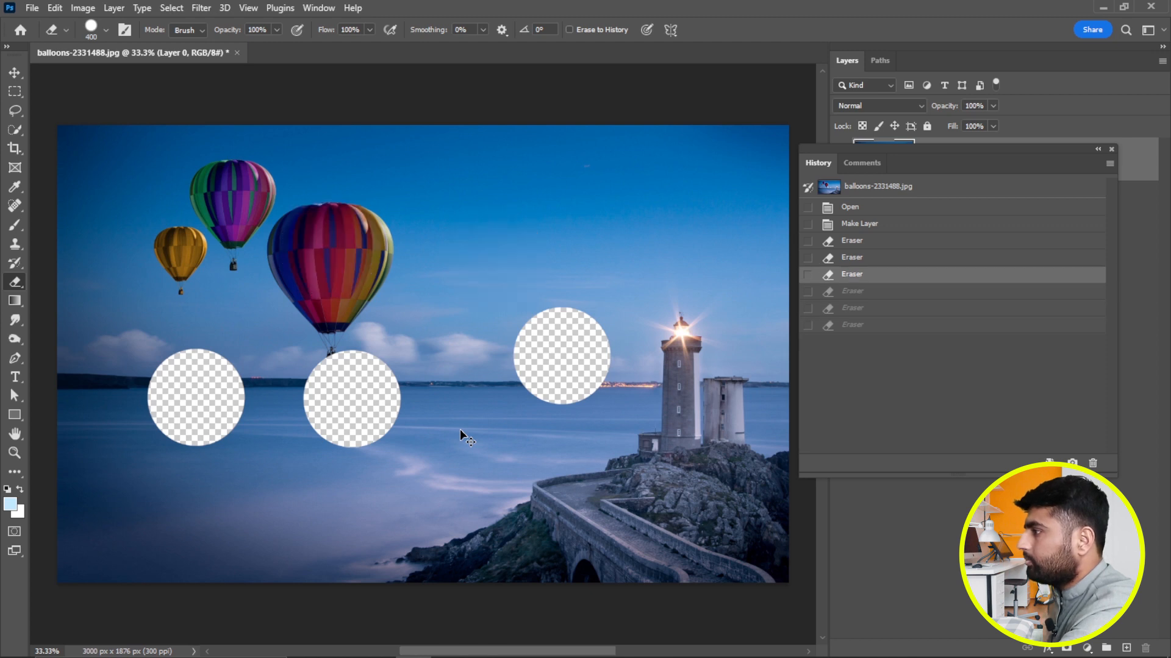
{"action": "key", "text": "ctrl+z"}
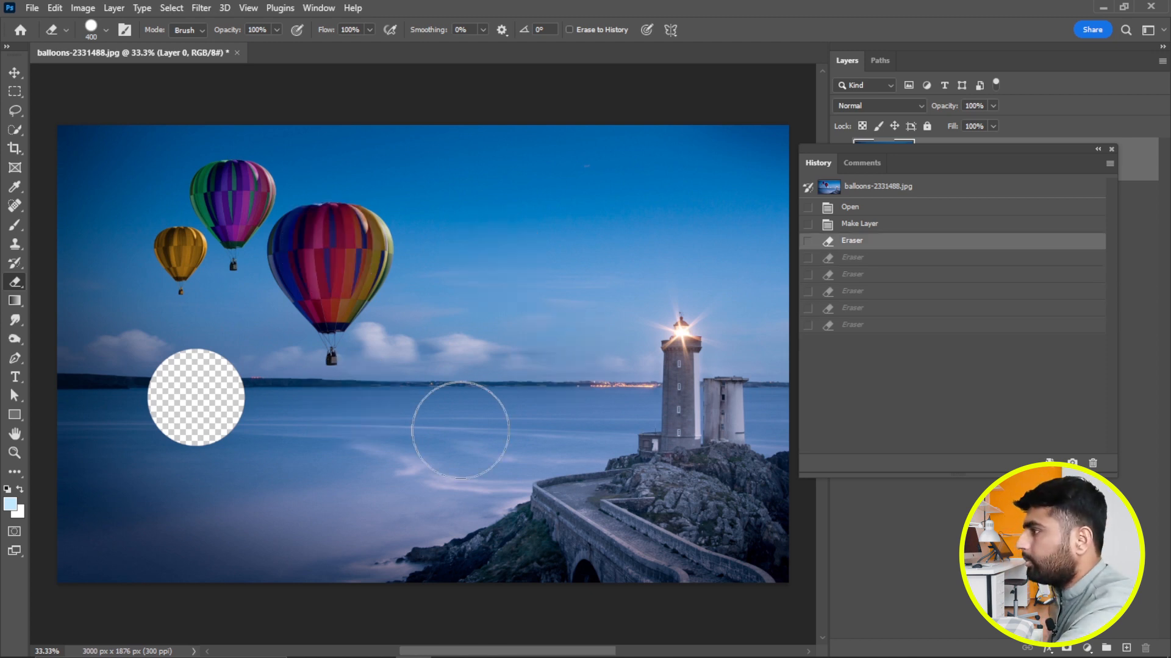
Redo the five undone eraser dabs up to the latest history state.
{"action": "key", "text": "ctrl+shift+z"}
{"action": "key", "text": "ctrl+shift+z"}
{"action": "key", "text": "ctrl+shift+z"}
{"action": "key", "text": "ctrl+shift+z"}
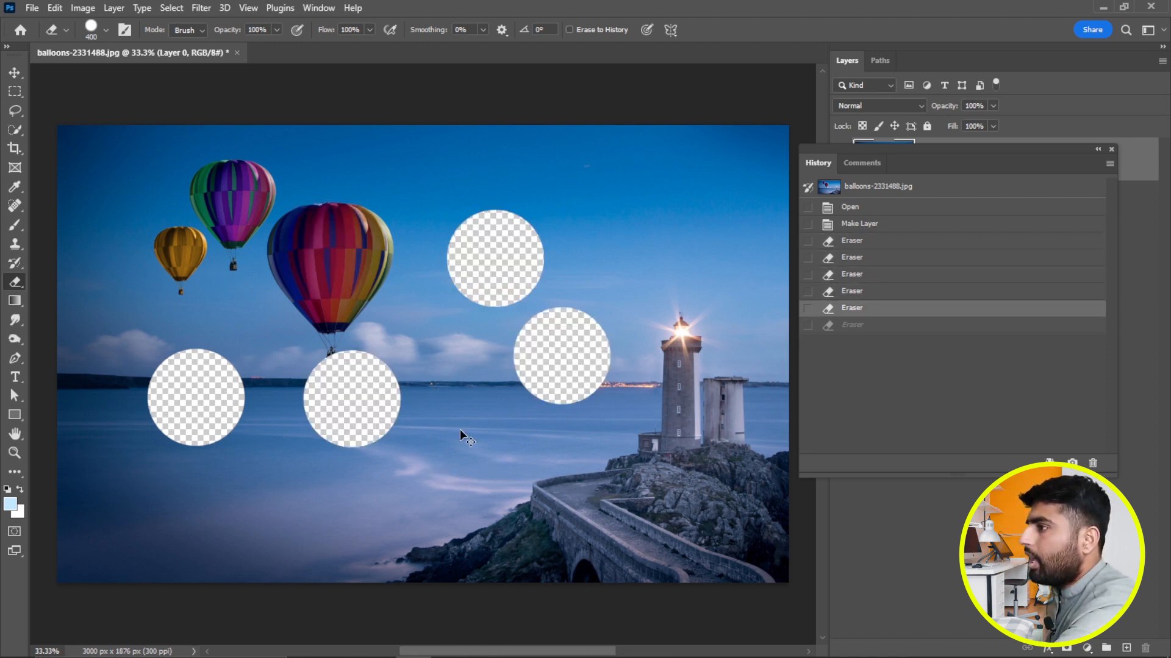
{"action": "key", "text": "ctrl+shift+z"}
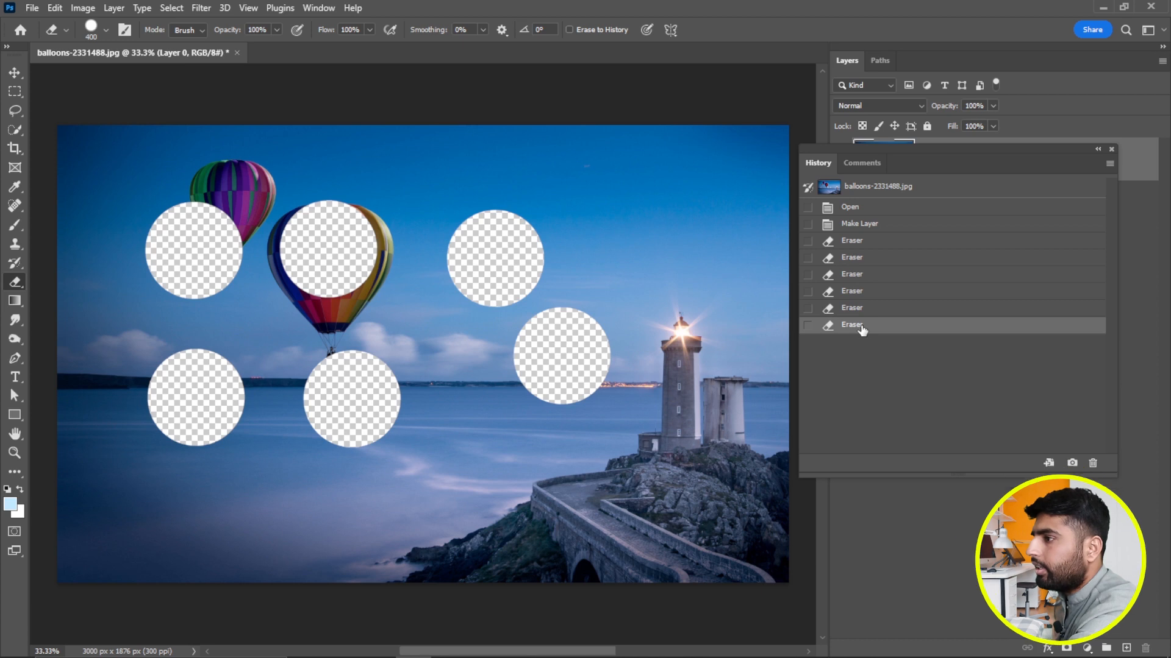
Delete the latest Eraser state from the history, and delete the second Eraser state together with all states after it.
{"action": "left_click", "coordinate": [1092, 463]}
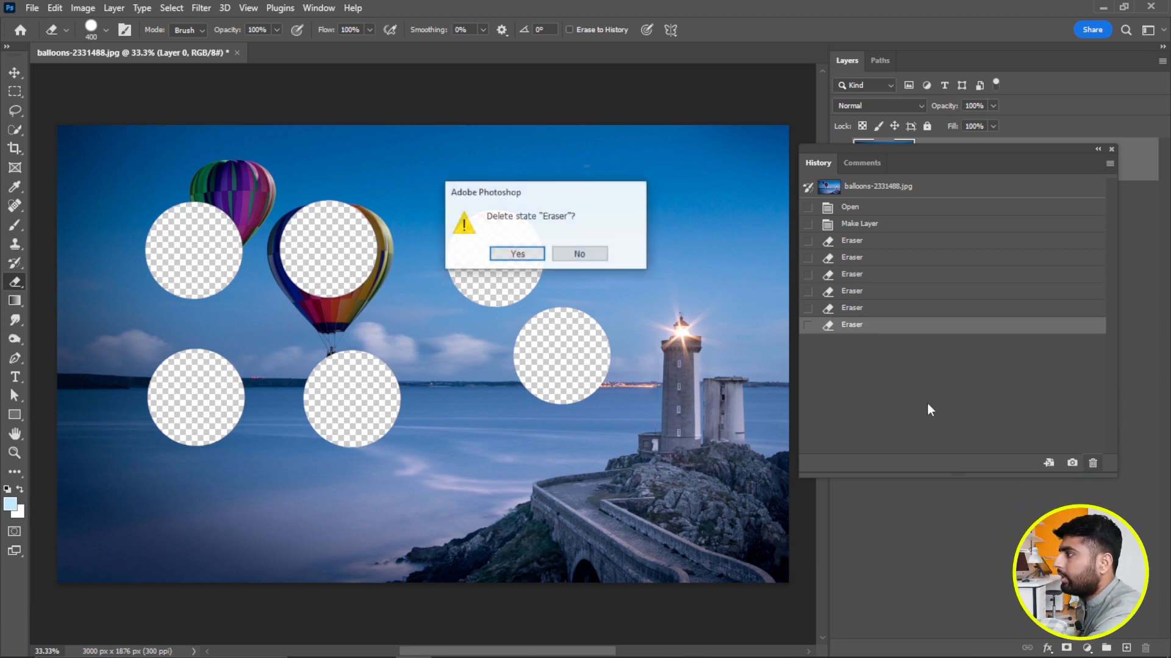
{"action": "left_click", "coordinate": [518, 256]}
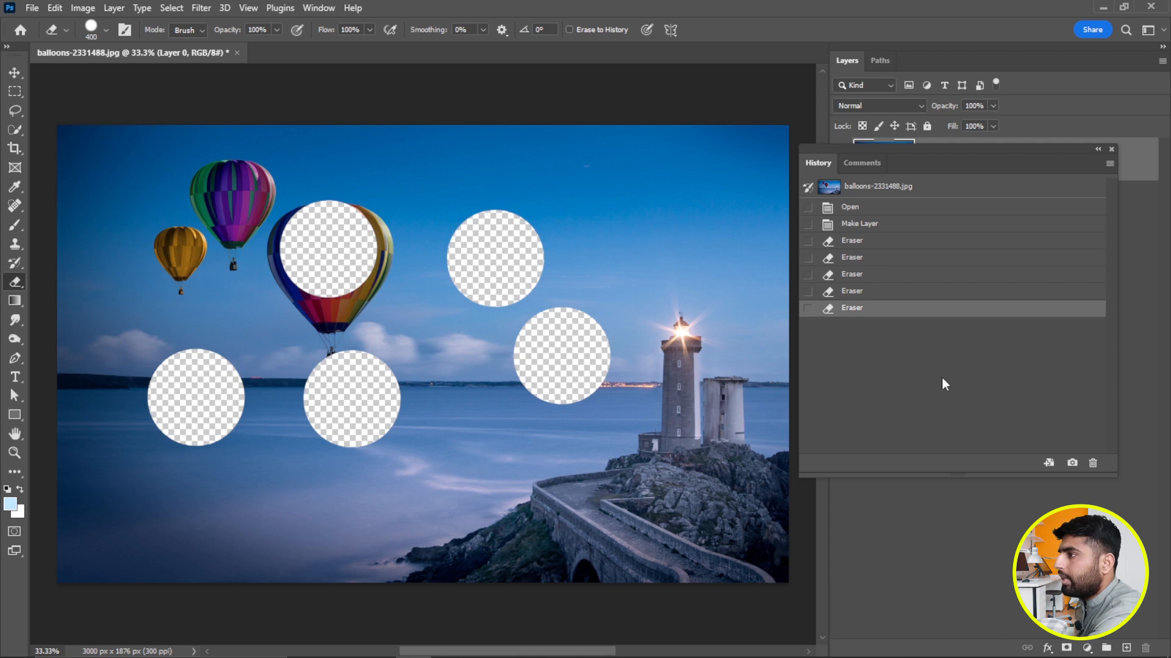
{"action": "left_click", "coordinate": [864, 259]}
{"action": "left_click", "coordinate": [1093, 462]}
{"action": "left_click", "coordinate": [520, 252]}
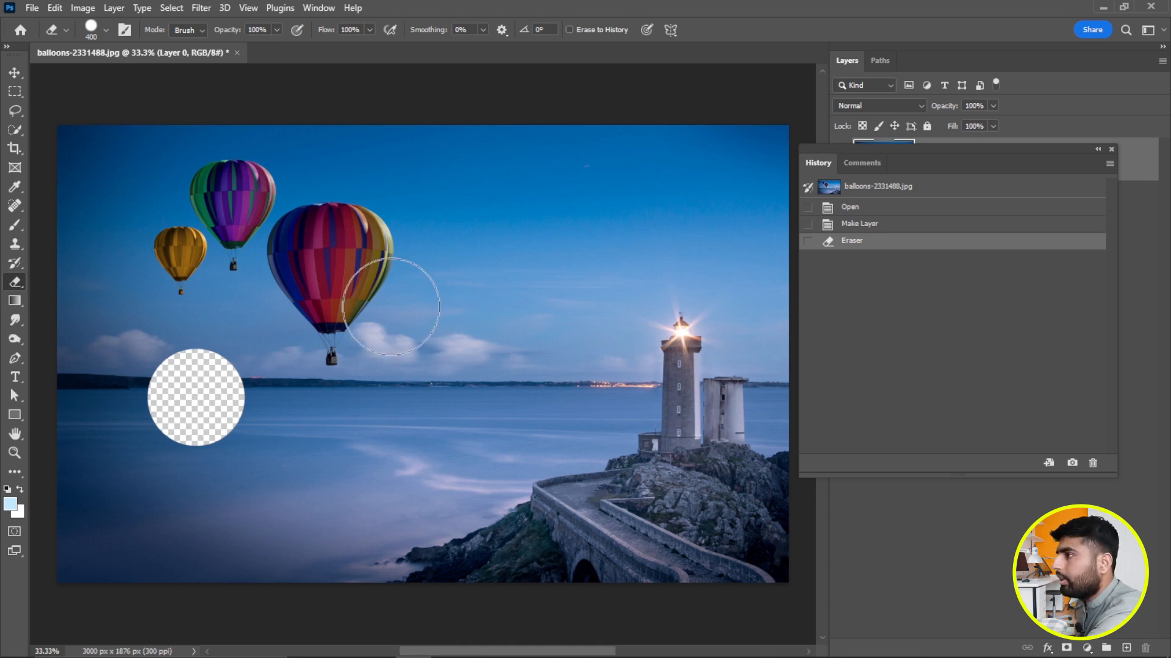
Paint four freehand brush strokes across the sky and horizon, and erase one round spot on the sea below the large balloon.
{"action": "mouse_move", "coordinate": [1001, 159]}
{"action": "left_mouse_down"}
{"action": "mouse_move", "coordinate": [1009, 225]}
{"action": "mouse_move", "coordinate": [1025, 159]}
{"action": "left_mouse_up"}
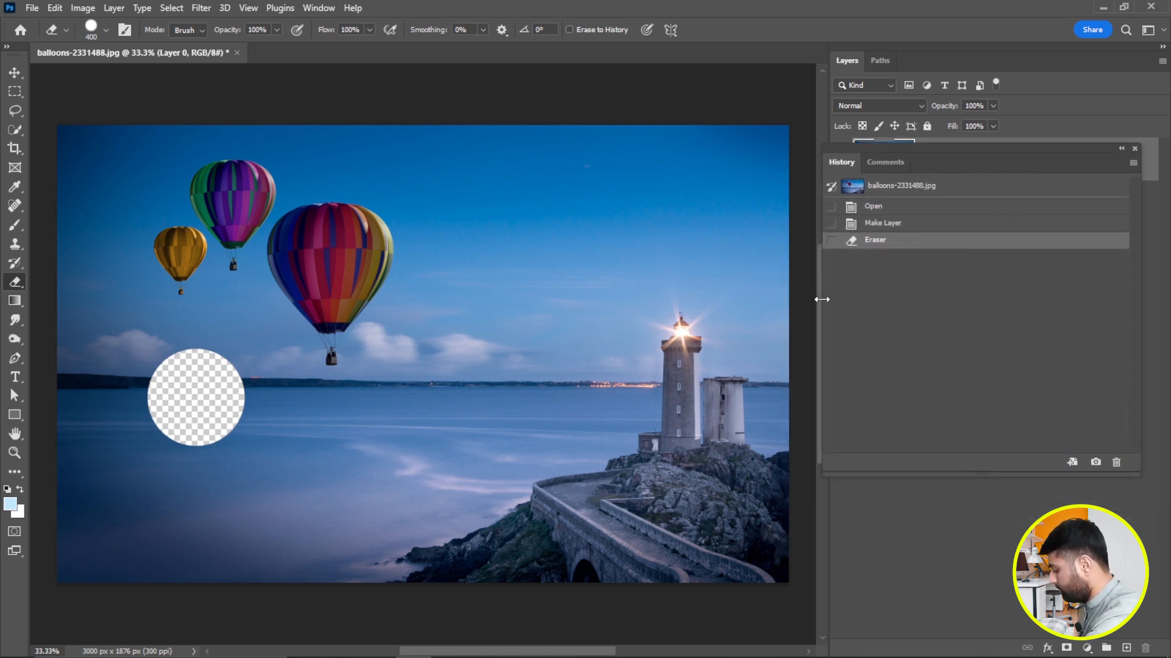
{"action": "key", "text": "b"}
{"action": "mouse_move", "coordinate": [397, 252]}
{"action": "left_mouse_down"}
{"action": "mouse_move", "coordinate": [470, 254]}
{"action": "mouse_move", "coordinate": [491, 231]}
{"action": "mouse_move", "coordinate": [460, 248]}
{"action": "mouse_move", "coordinate": [443, 282]}
{"action": "left_mouse_up"}
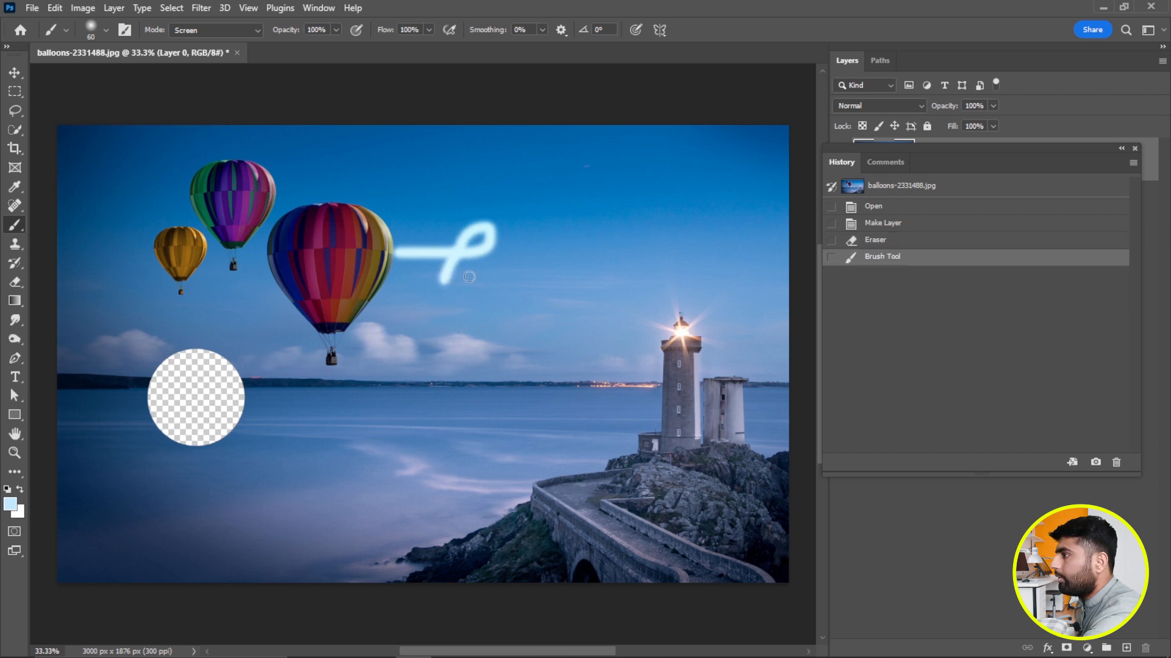
{"action": "left_click_drag", "start_coordinate": [585, 209], "coordinate": [656, 274]}
{"action": "left_click_drag", "start_coordinate": [512, 304], "coordinate": [573, 347]}
{"action": "left_click", "coordinate": [455, 346]}
{"action": "left_click_drag", "start_coordinate": [469, 363], "coordinate": [506, 400]}
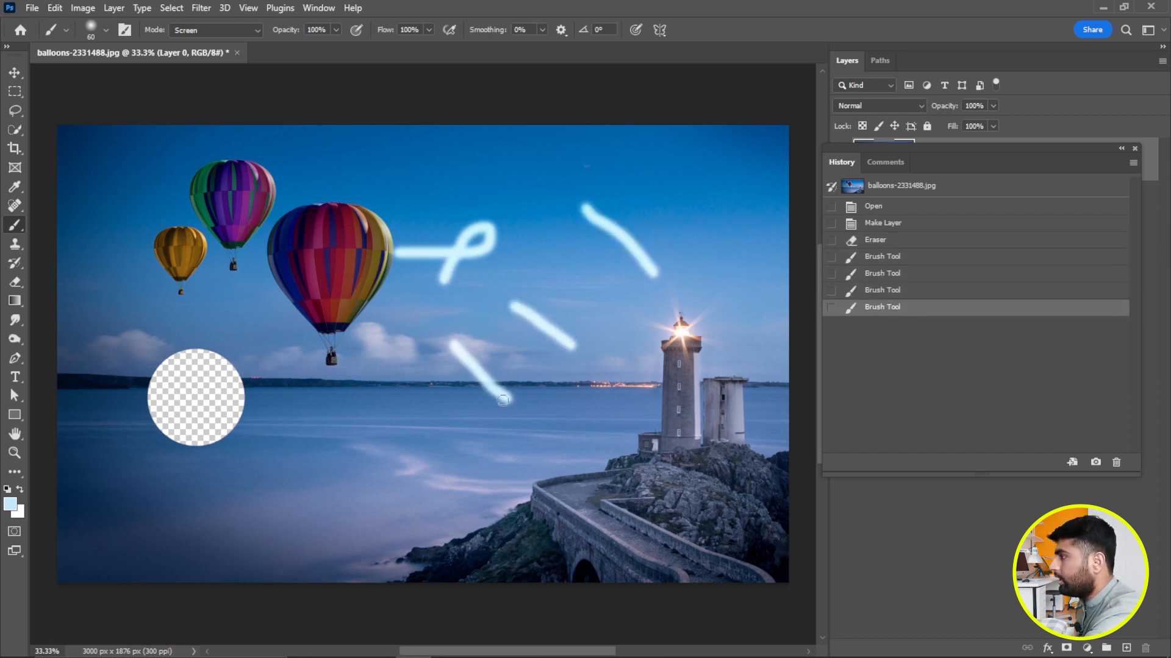
{"action": "key", "text": "e"}
{"action": "left_click", "coordinate": [339, 430]}
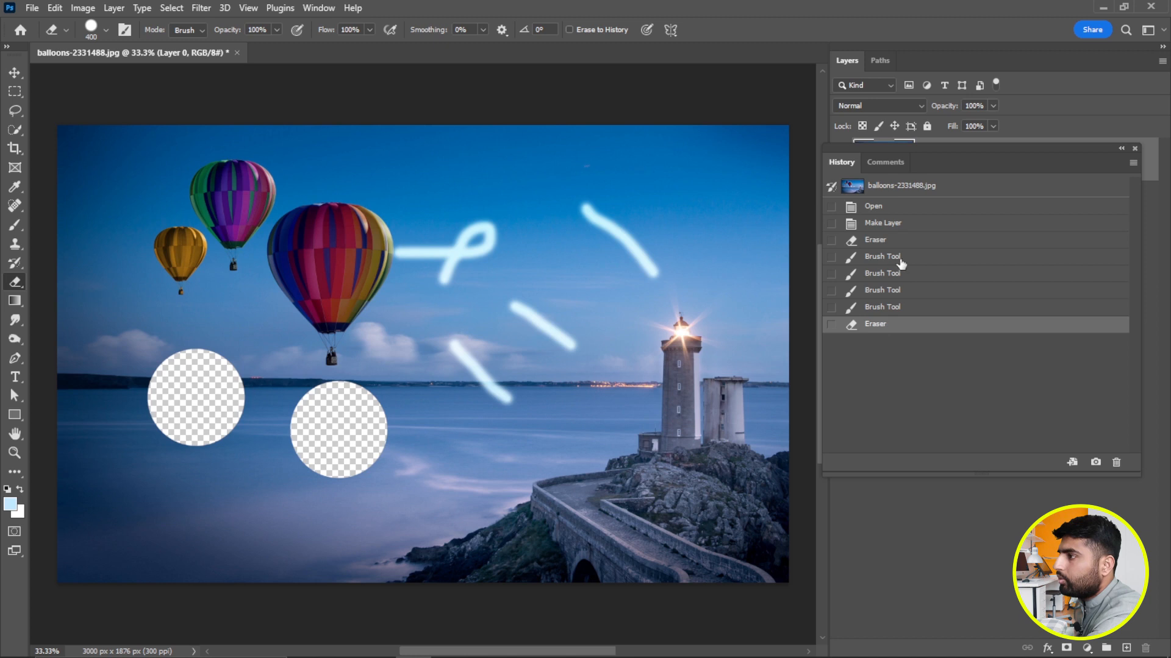
Delete the first Brush Tool history state along with every state after it.
{"action": "left_click", "coordinate": [882, 257]}
{"action": "left_click", "coordinate": [1116, 463]}
{"action": "left_click", "coordinate": [530, 252]}
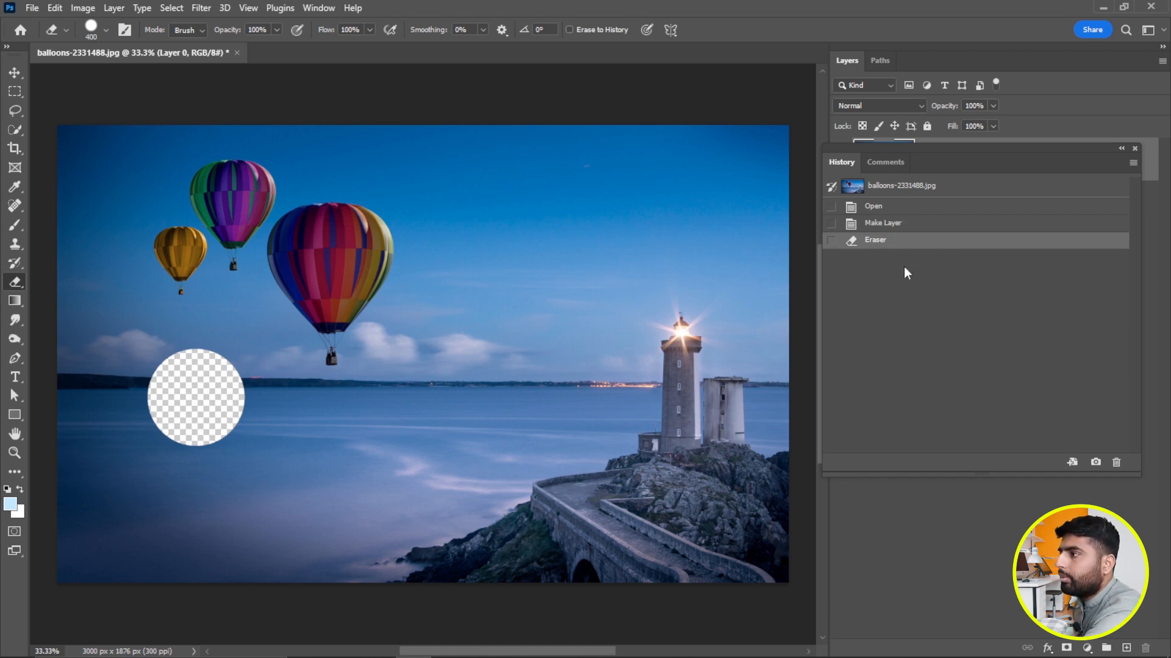
Move the History panel off the layer list and step the image back to the Make Layer state.
{"action": "left_click_drag", "start_coordinate": [987, 173], "coordinate": [792, 155]}
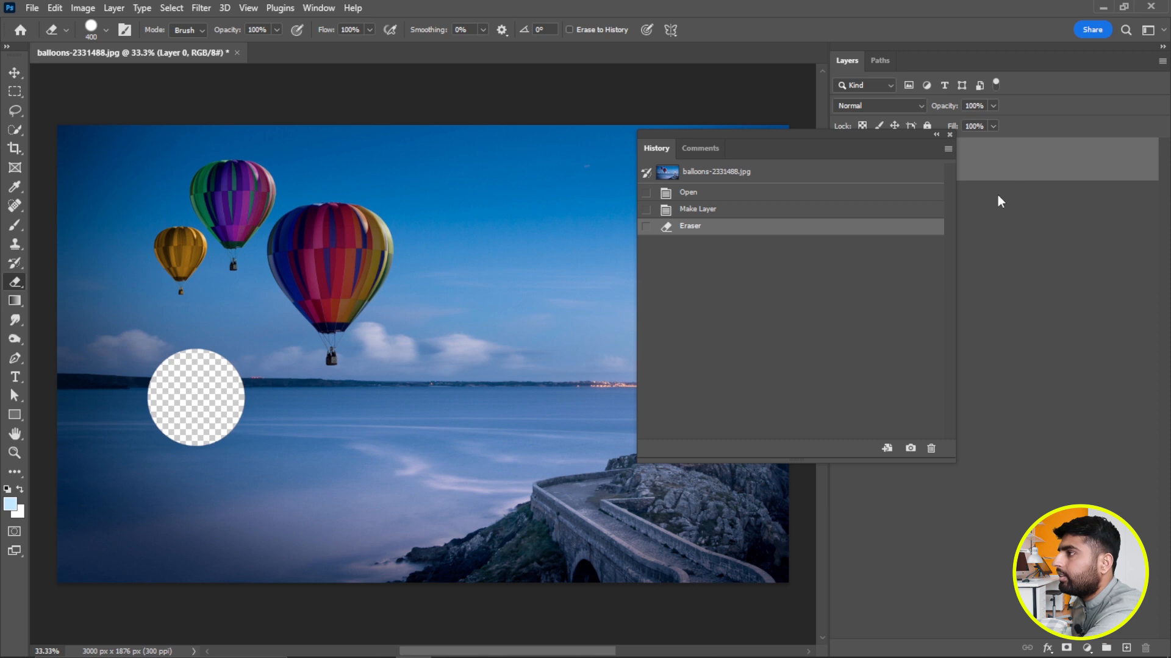
{"action": "left_click_drag", "start_coordinate": [792, 163], "coordinate": [724, 157]}
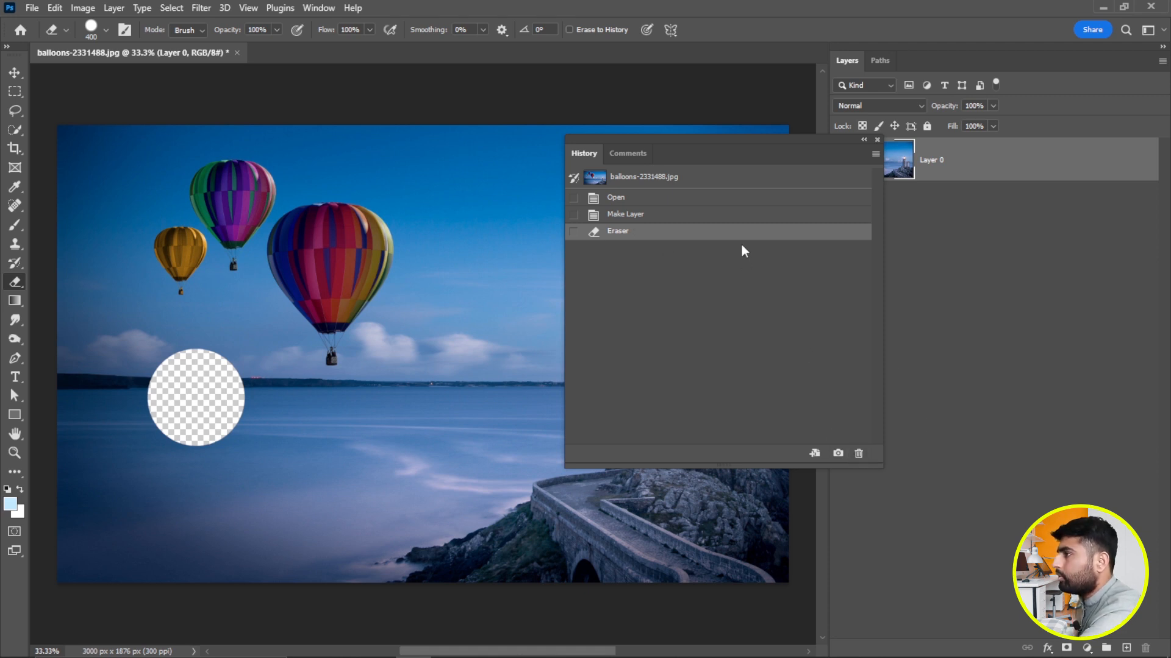
{"action": "left_click_drag", "start_coordinate": [751, 152], "coordinate": [825, 138]}
{"action": "left_click", "coordinate": [719, 205]}
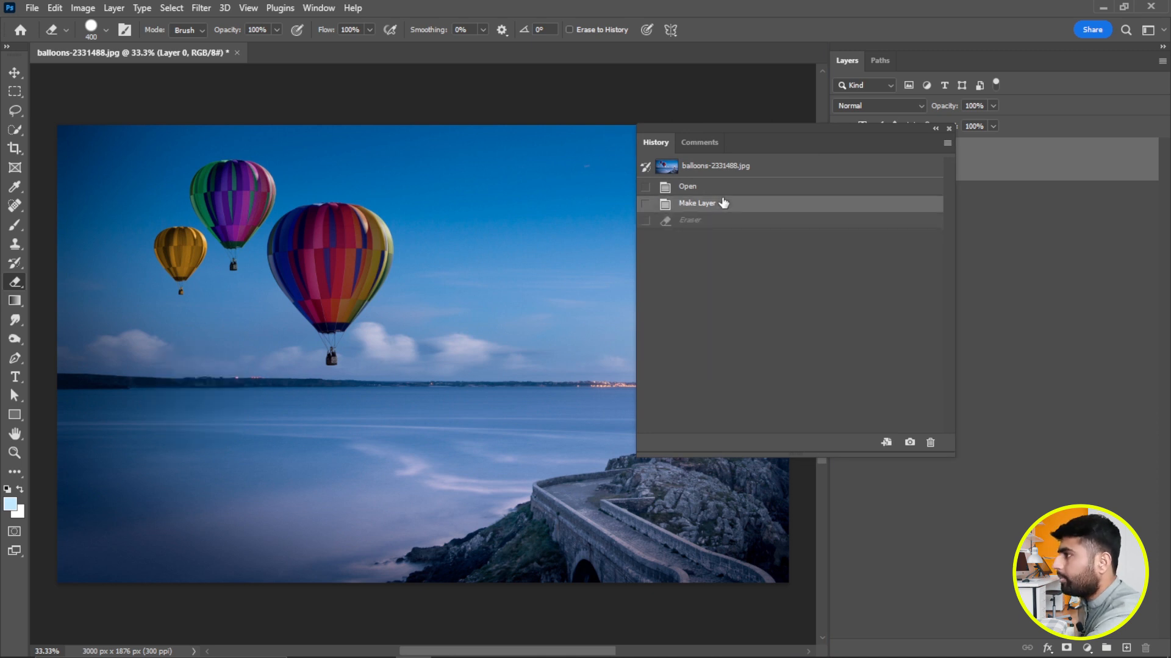
{"action": "left_click_drag", "start_coordinate": [803, 139], "coordinate": [916, 142]}
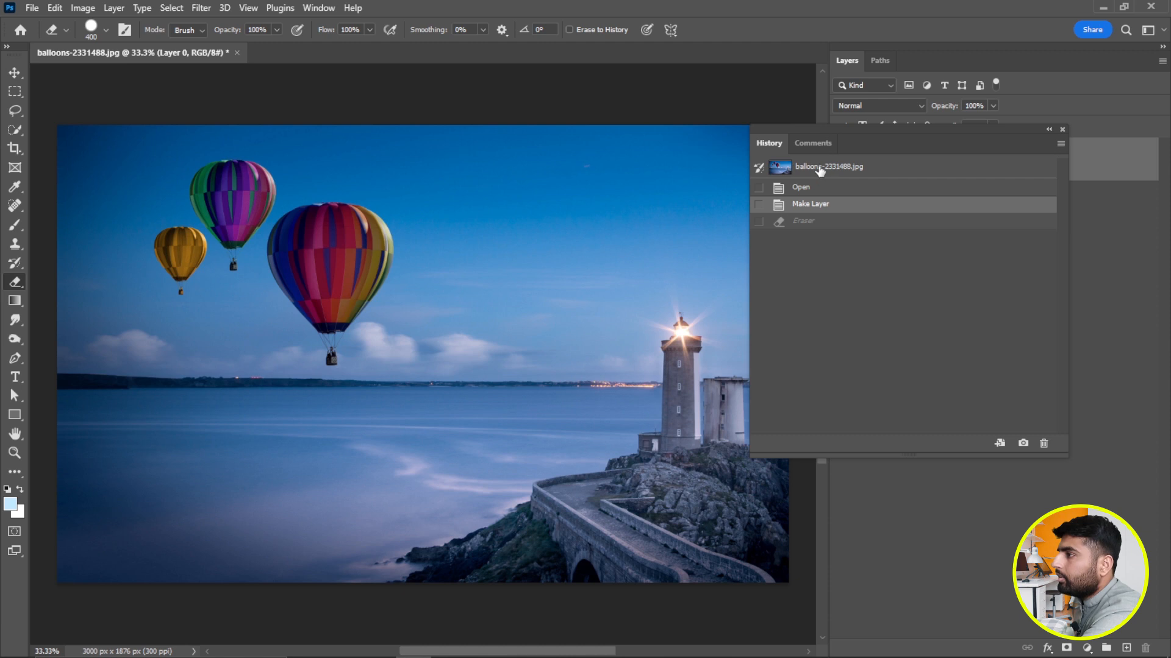
{"action": "left_click_drag", "start_coordinate": [872, 144], "coordinate": [794, 148]}
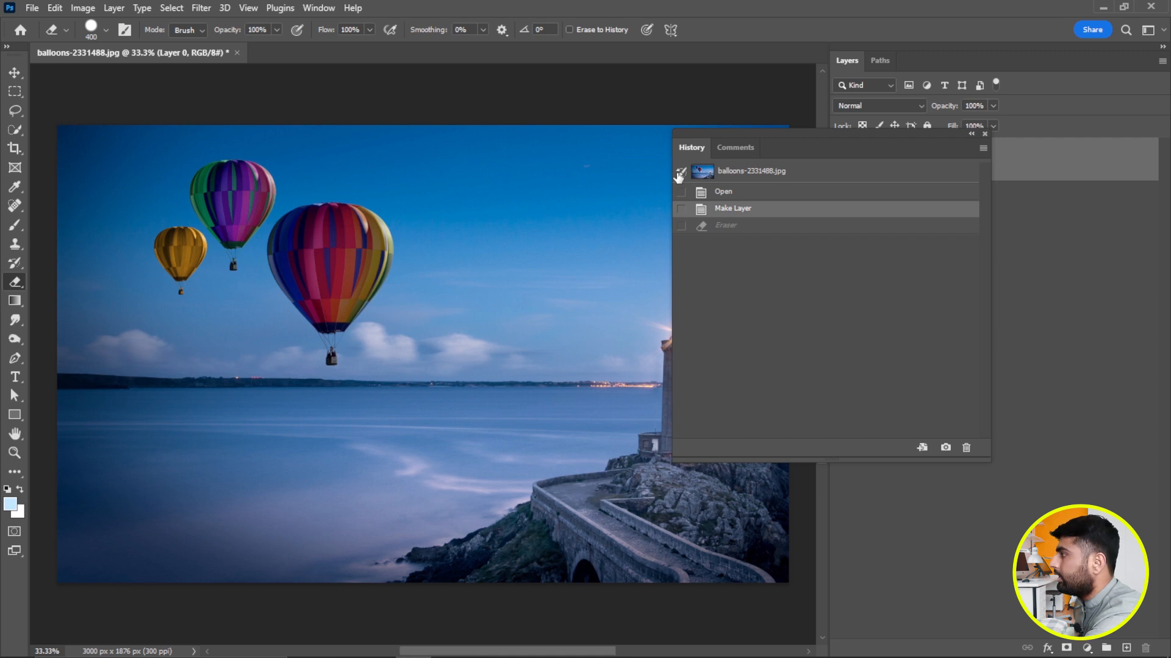
{"action": "left_click", "coordinate": [15, 263]}
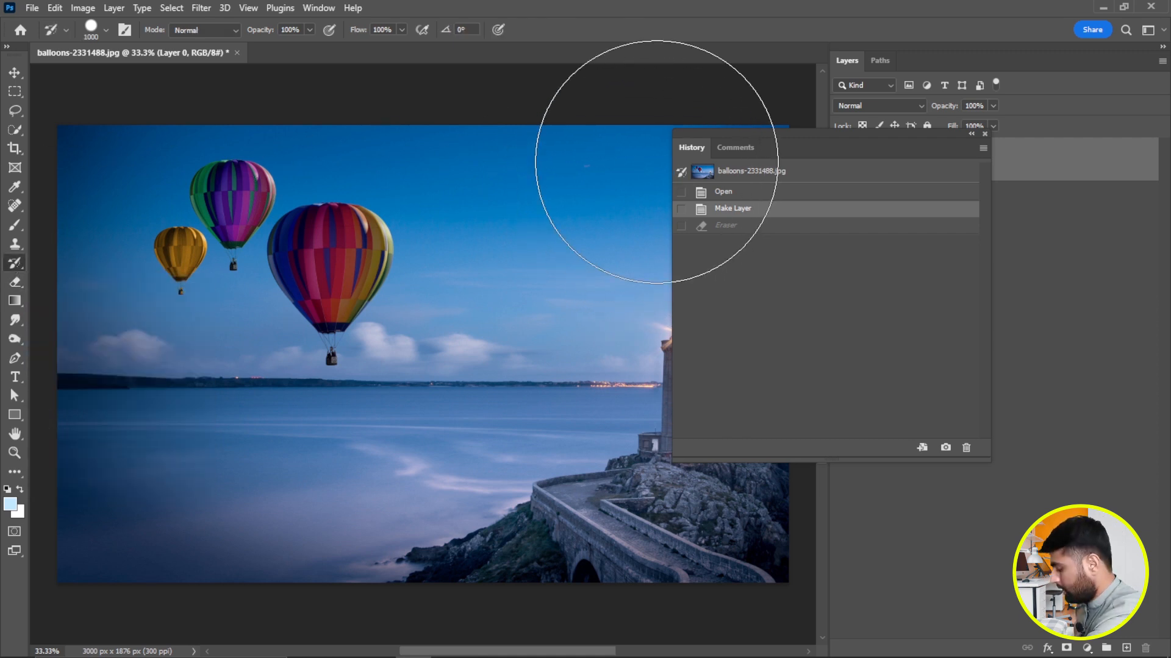
{"action": "key", "text": "v"}
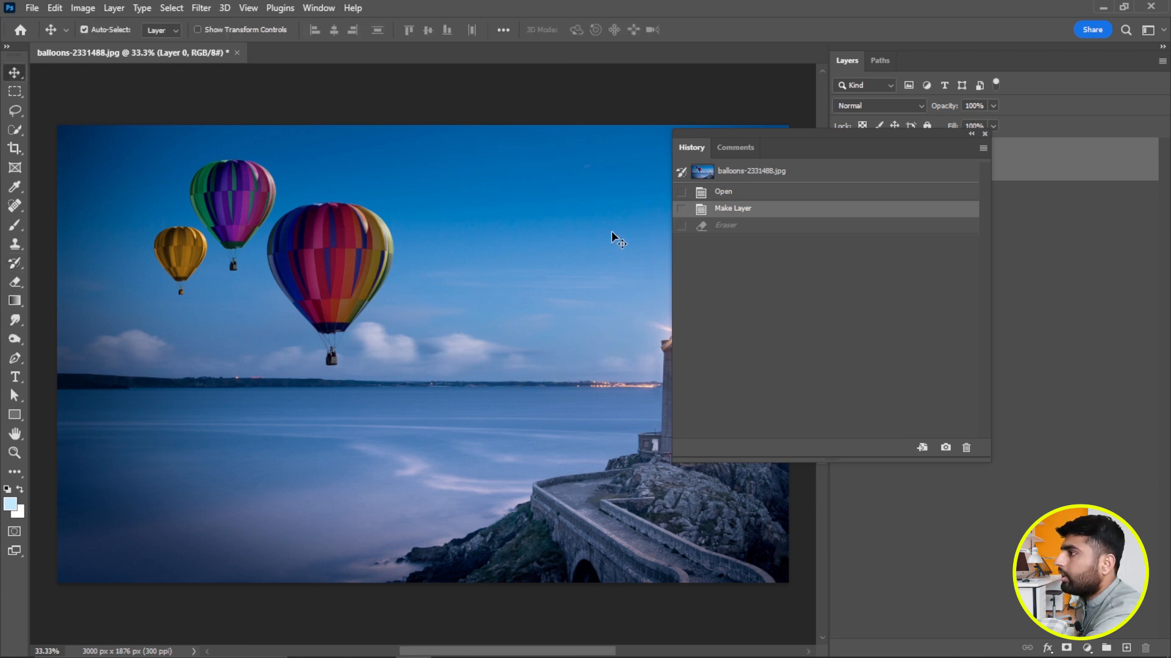
Move the History panel clear of the lighthouse and paint over the purple balloon with the Brush tool.
{"action": "left_click_drag", "start_coordinate": [860, 144], "coordinate": [866, 142]}
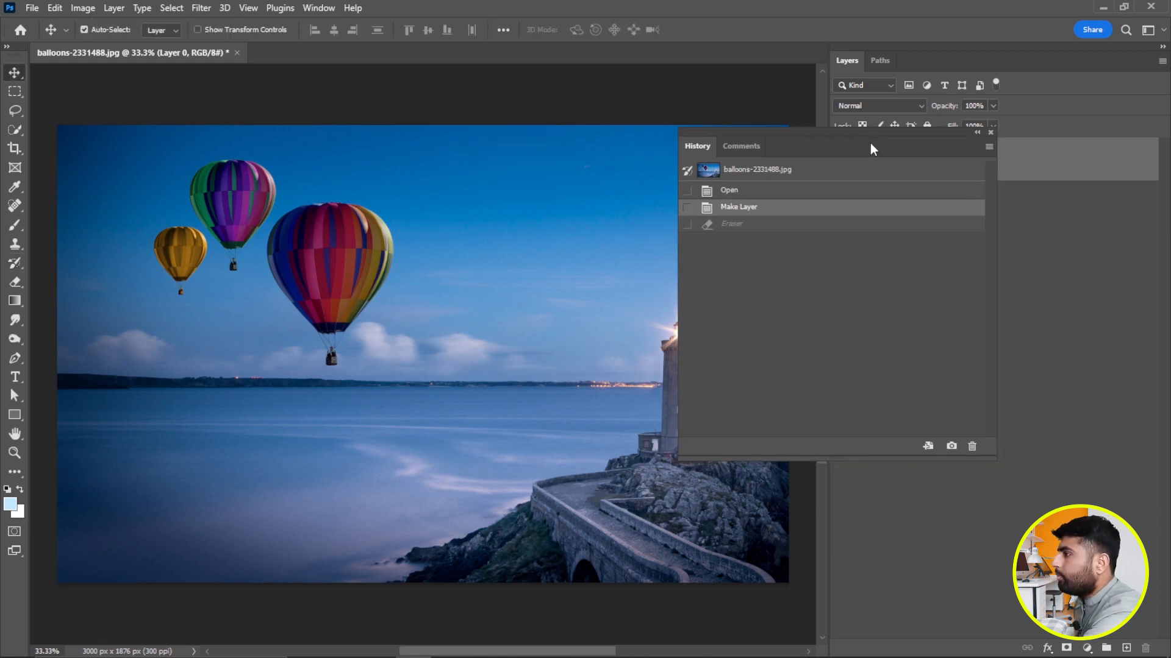
{"action": "left_click_drag", "start_coordinate": [830, 145], "coordinate": [978, 155]}
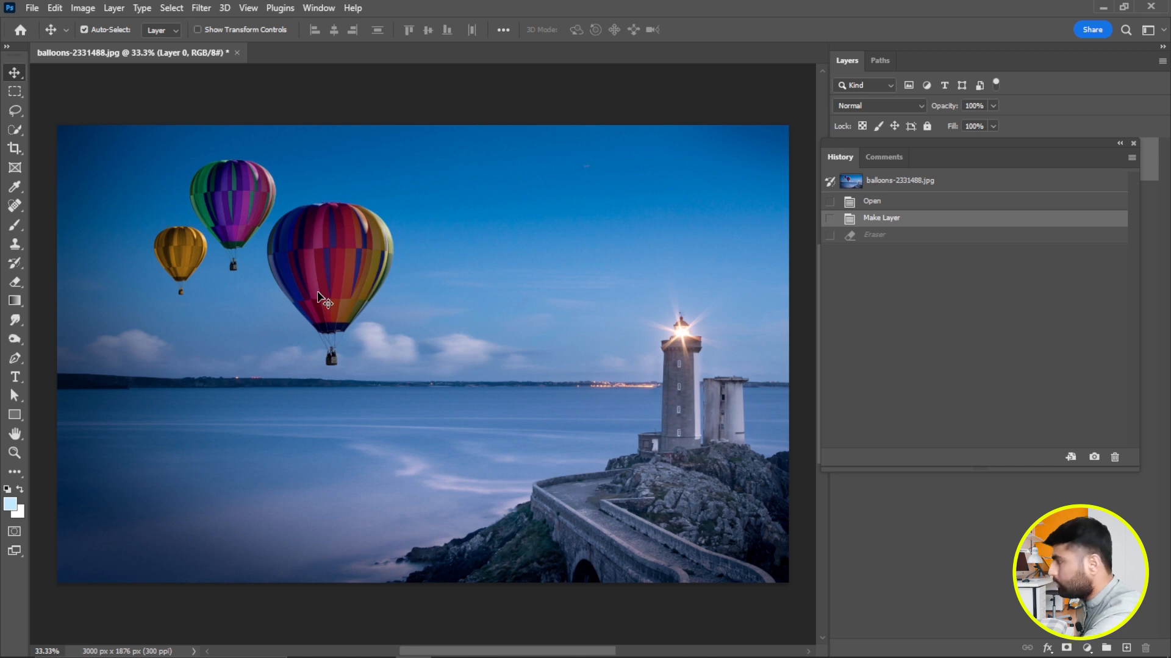
{"action": "key", "text": "b"}
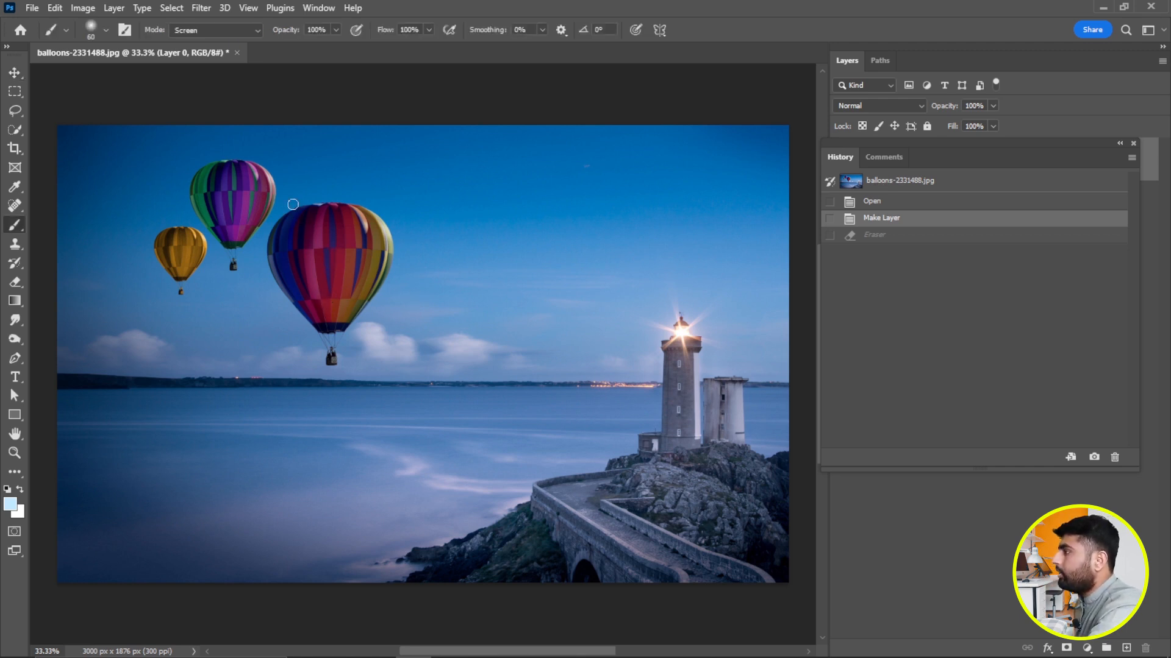
{"action": "mouse_move", "coordinate": [212, 171]}
{"action": "left_mouse_down"}
{"action": "mouse_move", "coordinate": [244, 159]}
{"action": "mouse_move", "coordinate": [261, 170]}
{"action": "mouse_move", "coordinate": [264, 214]}
{"action": "mouse_move", "coordinate": [253, 234]}
{"action": "mouse_move", "coordinate": [222, 245]}
{"action": "mouse_move", "coordinate": [194, 189]}
{"action": "mouse_move", "coordinate": [207, 164]}
{"action": "mouse_move", "coordinate": [198, 211]}
{"action": "mouse_move", "coordinate": [228, 245]}
{"action": "mouse_move", "coordinate": [255, 212]}
{"action": "mouse_move", "coordinate": [261, 180]}
{"action": "mouse_move", "coordinate": [211, 178]}
{"action": "mouse_move", "coordinate": [218, 219]}
{"action": "mouse_move", "coordinate": [250, 183]}
{"action": "mouse_move", "coordinate": [247, 198]}
{"action": "mouse_move", "coordinate": [193, 189]}
{"action": "mouse_move", "coordinate": [227, 191]}
{"action": "mouse_move", "coordinate": [233, 204]}
{"action": "left_mouse_up"}
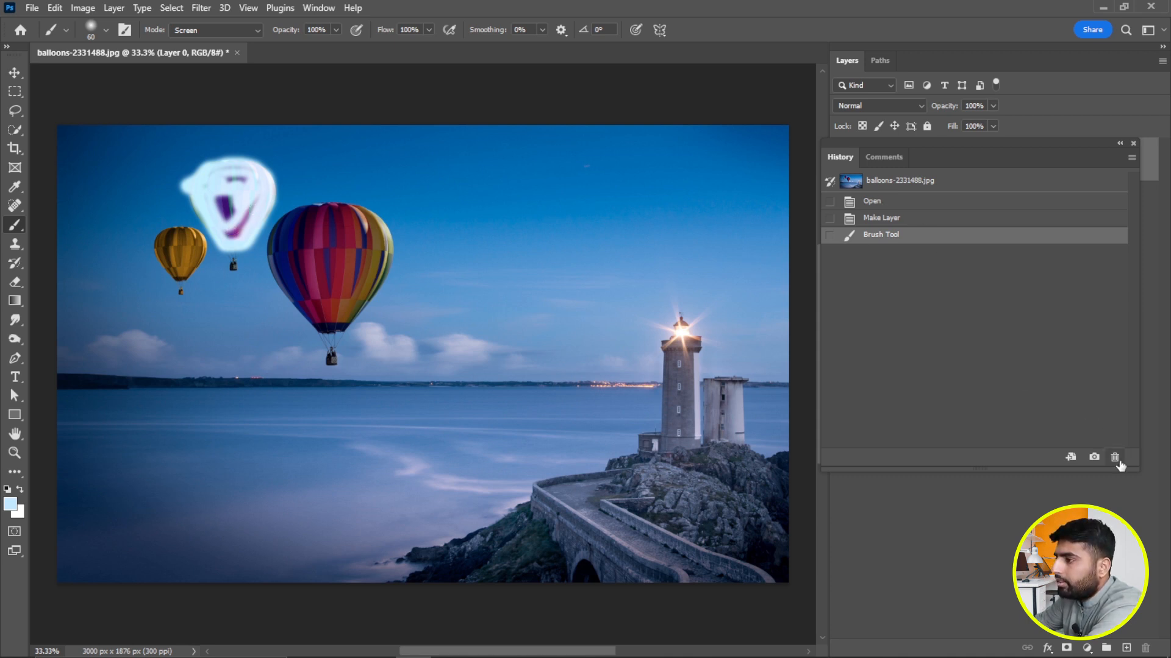
Take a snapshot of the painted image in the history and set it as the History Brush source.
{"action": "left_click_drag", "start_coordinate": [1062, 159], "coordinate": [858, 201]}
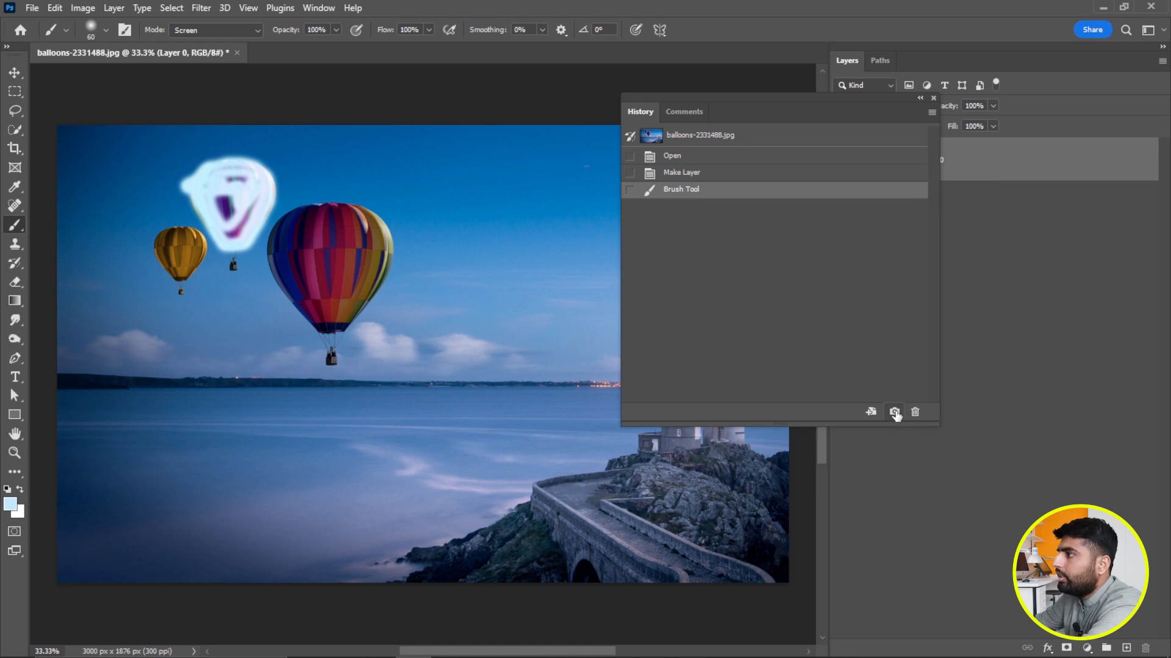
{"action": "left_click", "coordinate": [895, 412]}
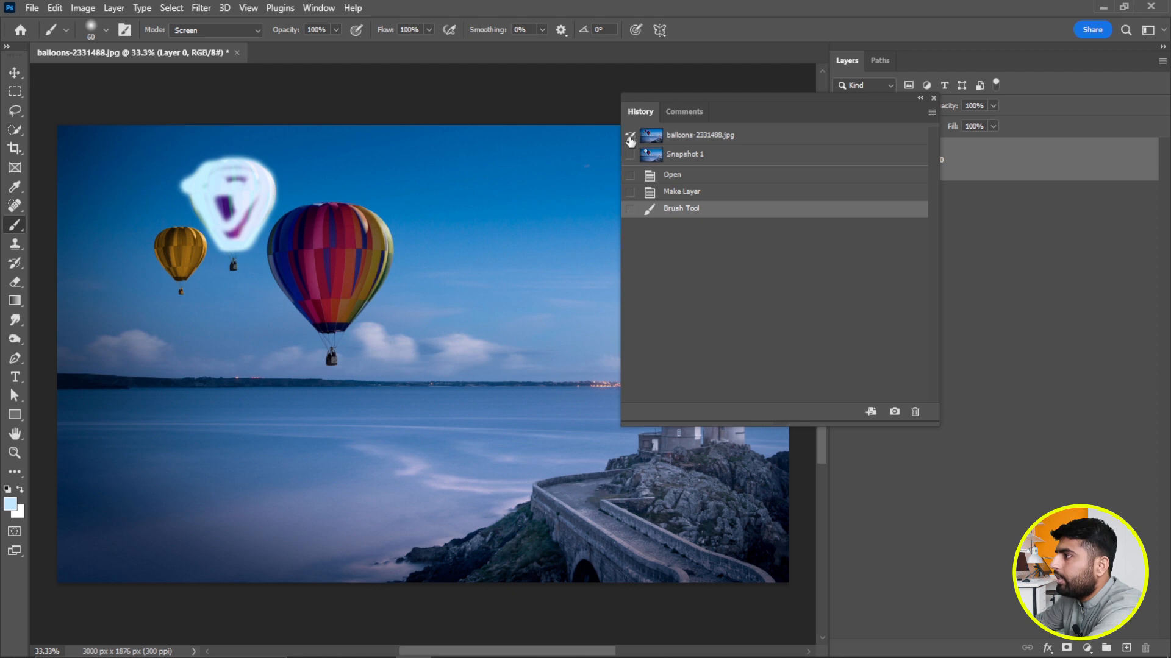
{"action": "left_click", "coordinate": [630, 158]}
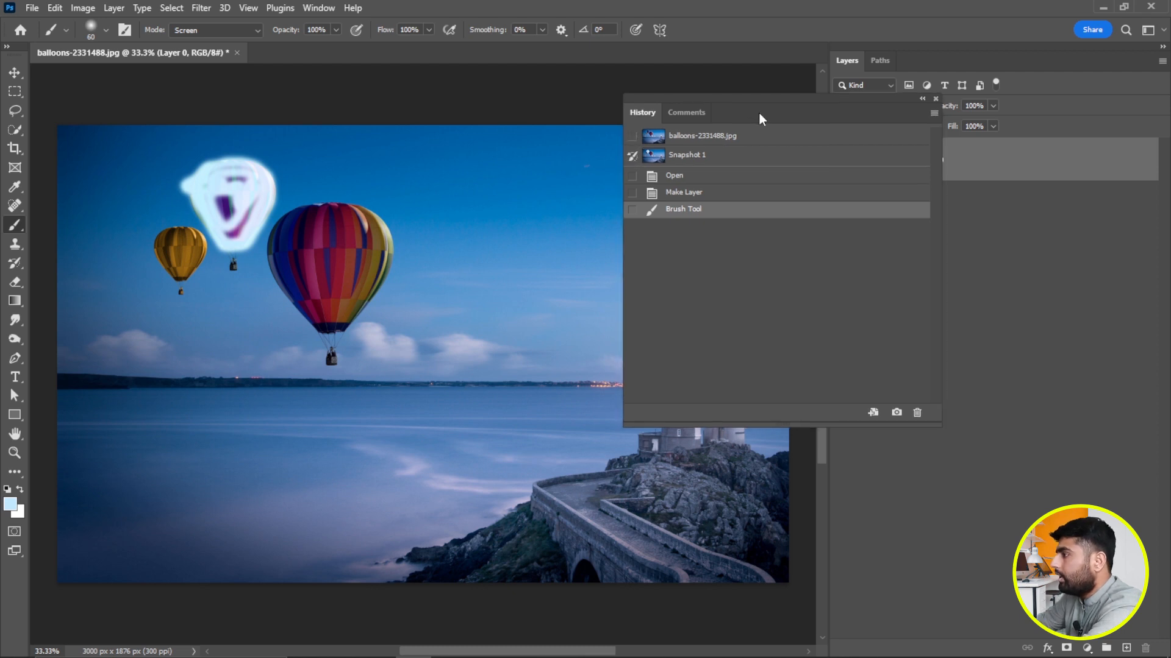
Erase the balloons and much of the sea, and paint them back from the snapshot with the History Brush.
{"action": "left_click_drag", "start_coordinate": [758, 111], "coordinate": [894, 106]}
{"action": "key", "text": "e"}
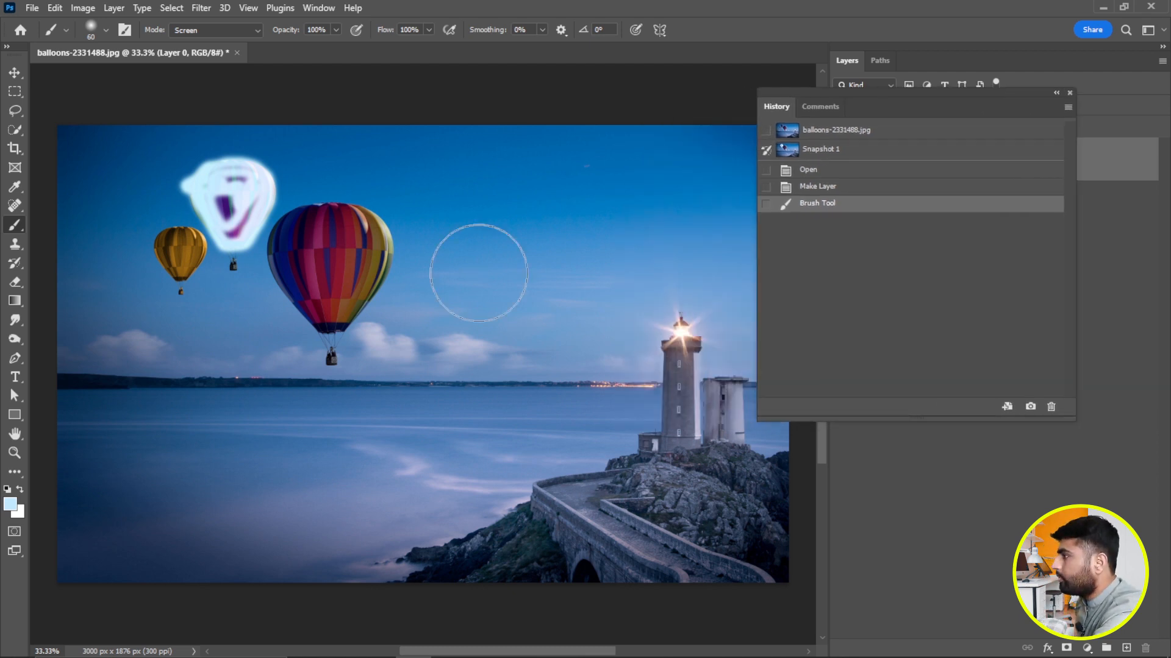
{"action": "mouse_move", "coordinate": [379, 316]}
{"action": "left_mouse_down"}
{"action": "mouse_move", "coordinate": [349, 349]}
{"action": "mouse_move", "coordinate": [380, 348]}
{"action": "mouse_move", "coordinate": [408, 273]}
{"action": "mouse_move", "coordinate": [366, 289]}
{"action": "mouse_move", "coordinate": [259, 291]}
{"action": "mouse_move", "coordinate": [234, 212]}
{"action": "mouse_move", "coordinate": [263, 183]}
{"action": "mouse_move", "coordinate": [163, 180]}
{"action": "mouse_move", "coordinate": [89, 158]}
{"action": "mouse_move", "coordinate": [293, 163]}
{"action": "mouse_move", "coordinate": [197, 286]}
{"action": "mouse_move", "coordinate": [163, 360]}
{"action": "mouse_move", "coordinate": [100, 286]}
{"action": "mouse_move", "coordinate": [247, 484]}
{"action": "mouse_move", "coordinate": [490, 467]}
{"action": "mouse_move", "coordinate": [539, 494]}
{"action": "mouse_move", "coordinate": [524, 527]}
{"action": "mouse_move", "coordinate": [470, 552]}
{"action": "left_mouse_up"}
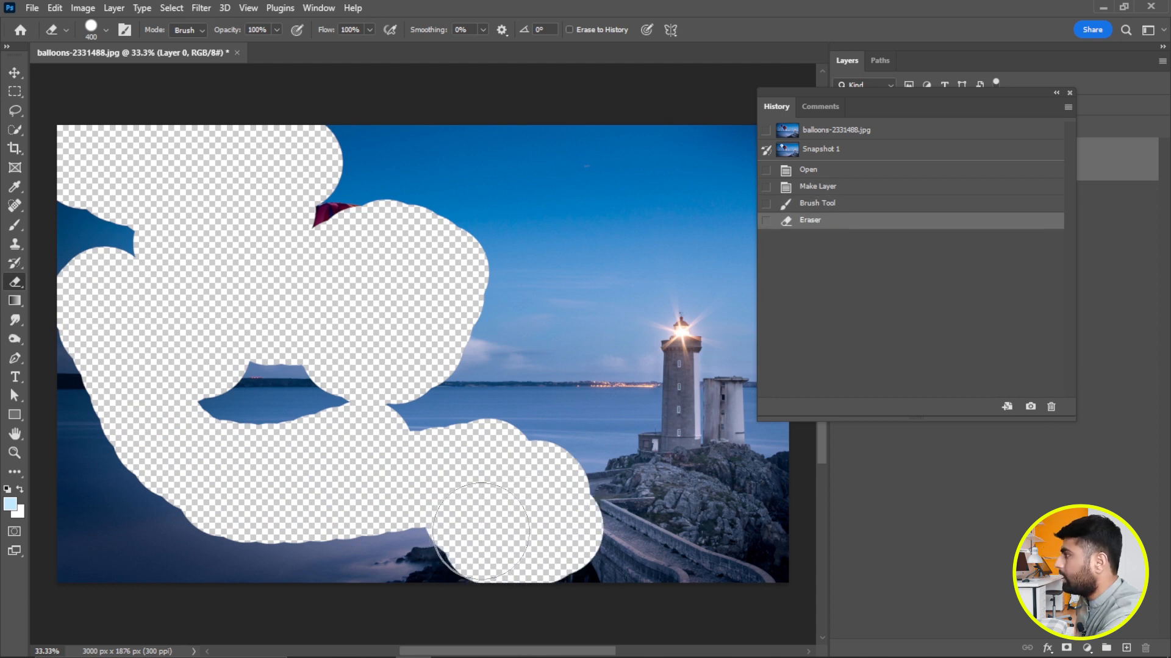
{"action": "left_click", "coordinate": [18, 264]}
{"action": "mouse_move", "coordinate": [360, 440]}
{"action": "left_mouse_down"}
{"action": "mouse_move", "coordinate": [535, 484]}
{"action": "mouse_move", "coordinate": [345, 472]}
{"action": "mouse_move", "coordinate": [275, 447]}
{"action": "mouse_move", "coordinate": [224, 401]}
{"action": "mouse_move", "coordinate": [369, 392]}
{"action": "mouse_move", "coordinate": [408, 347]}
{"action": "mouse_move", "coordinate": [357, 273]}
{"action": "mouse_move", "coordinate": [282, 243]}
{"action": "mouse_move", "coordinate": [289, 182]}
{"action": "mouse_move", "coordinate": [181, 179]}
{"action": "mouse_move", "coordinate": [136, 192]}
{"action": "mouse_move", "coordinate": [161, 413]}
{"action": "mouse_move", "coordinate": [236, 384]}
{"action": "left_mouse_up"}
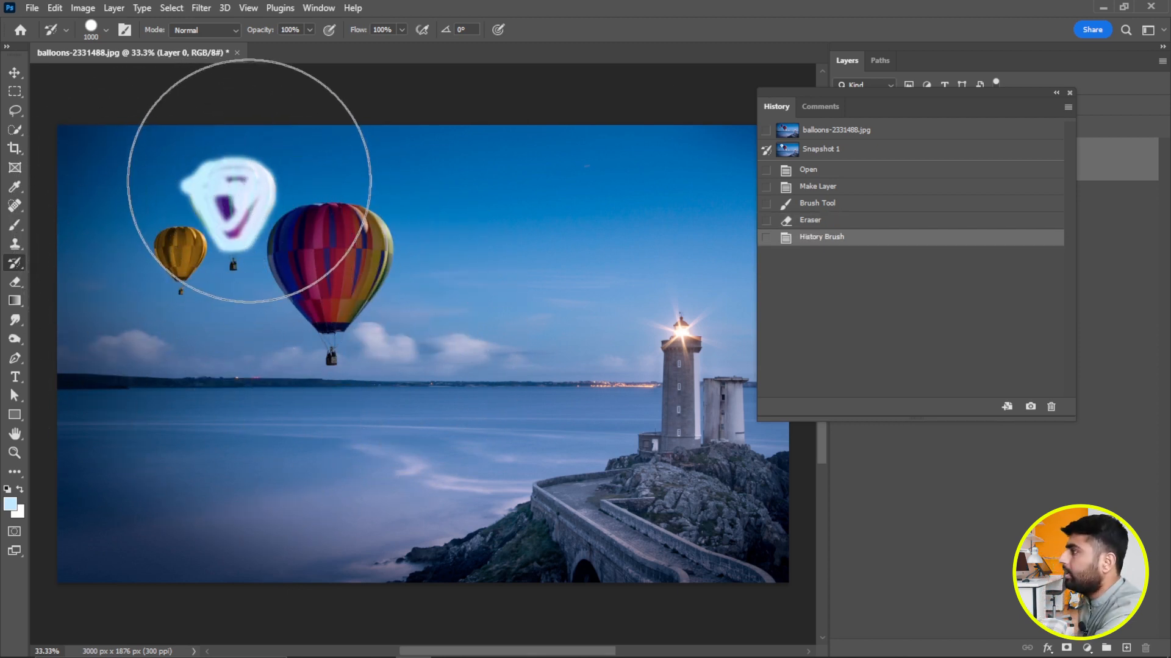
{"action": "key", "text": "v"}
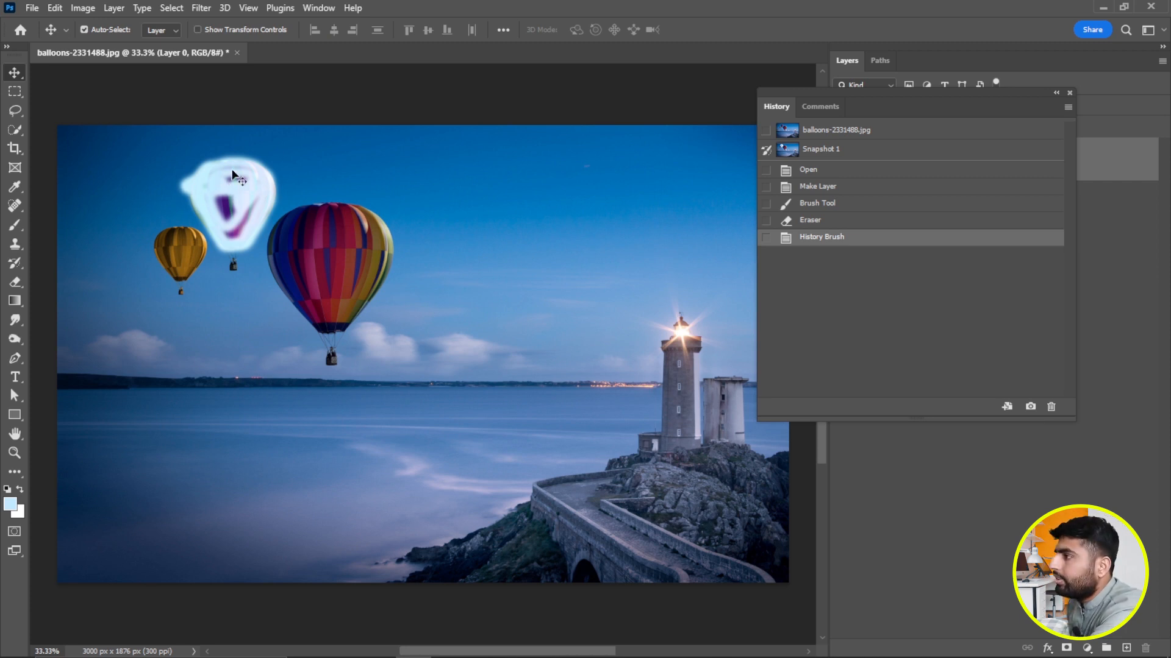
Compare Snapshot 1 with the latest History Brush state, and set the original balloons-2331488.jpg snapshot as the History Brush source.
{"action": "left_click", "coordinate": [811, 152]}
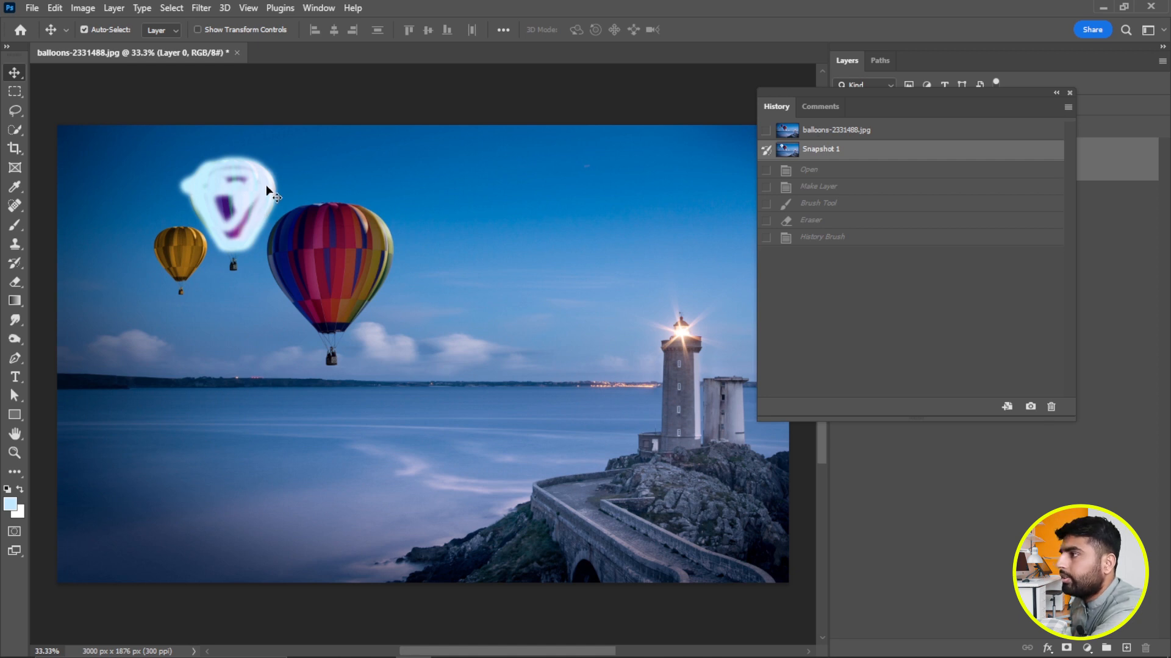
{"action": "left_click", "coordinate": [825, 237]}
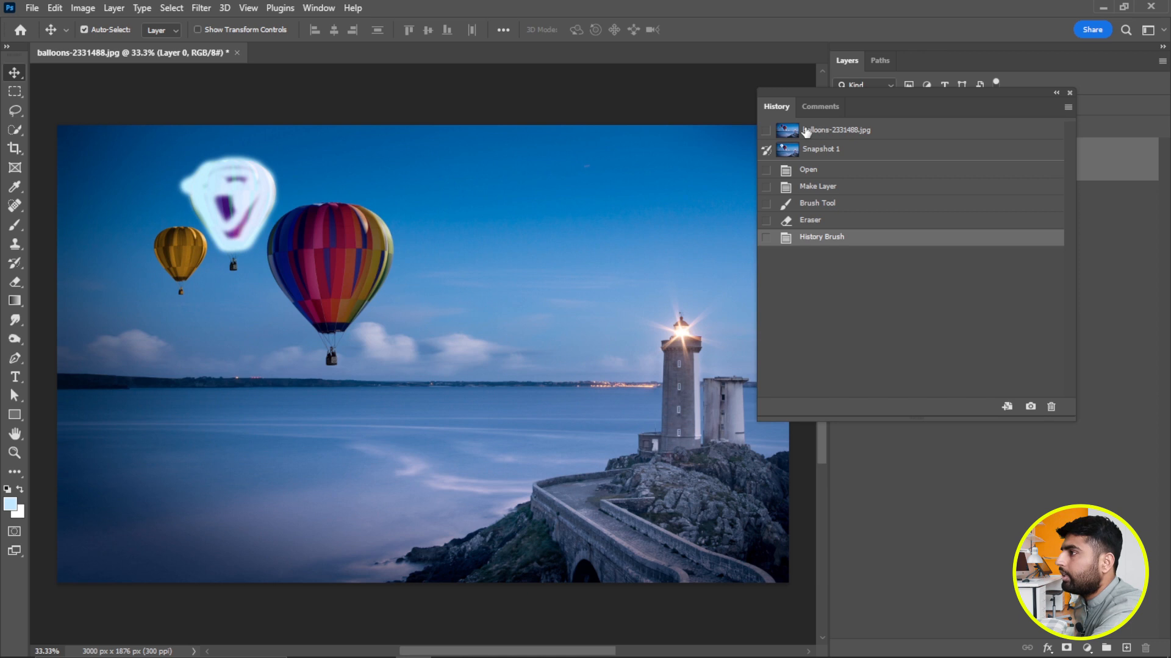
{"action": "left_click", "coordinate": [766, 131]}
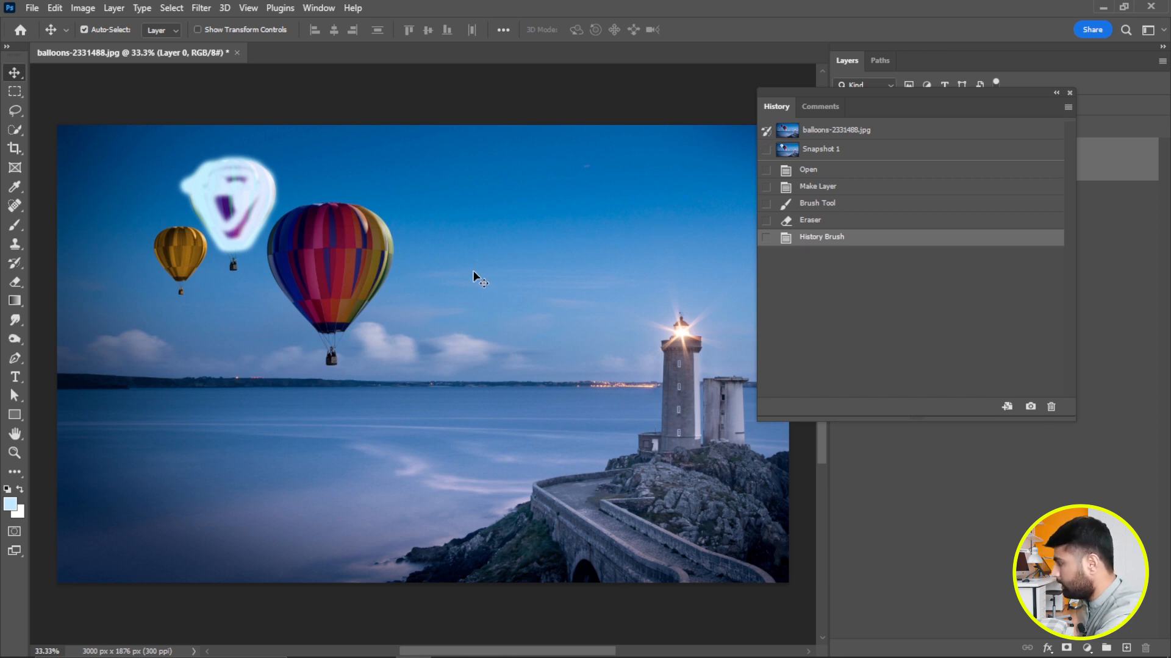
Erase a large zigzag area across the balloons and sea, and paint it back from the original image with the History Brush.
{"action": "key", "text": "e"}
{"action": "mouse_move", "coordinate": [427, 317]}
{"action": "left_mouse_down"}
{"action": "mouse_move", "coordinate": [235, 301]}
{"action": "mouse_move", "coordinate": [201, 180]}
{"action": "mouse_move", "coordinate": [178, 188]}
{"action": "mouse_move", "coordinate": [97, 162]}
{"action": "mouse_move", "coordinate": [301, 457]}
{"action": "mouse_move", "coordinate": [325, 451]}
{"action": "left_mouse_up"}
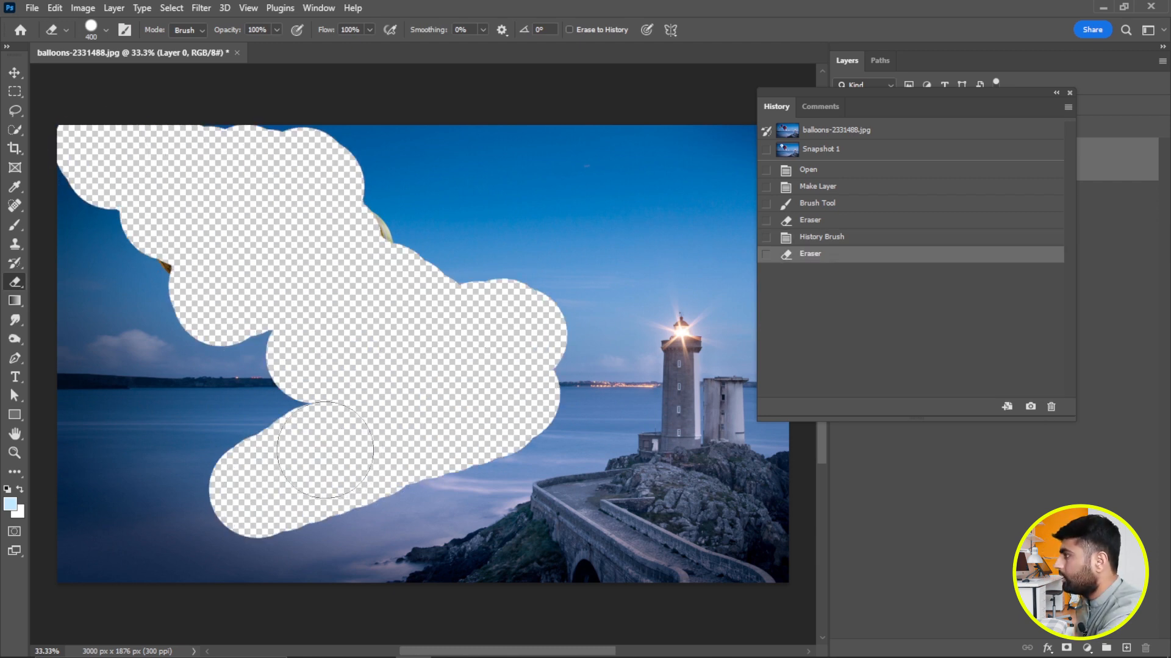
{"action": "key", "text": "h"}
{"action": "left_click", "coordinate": [15, 262]}
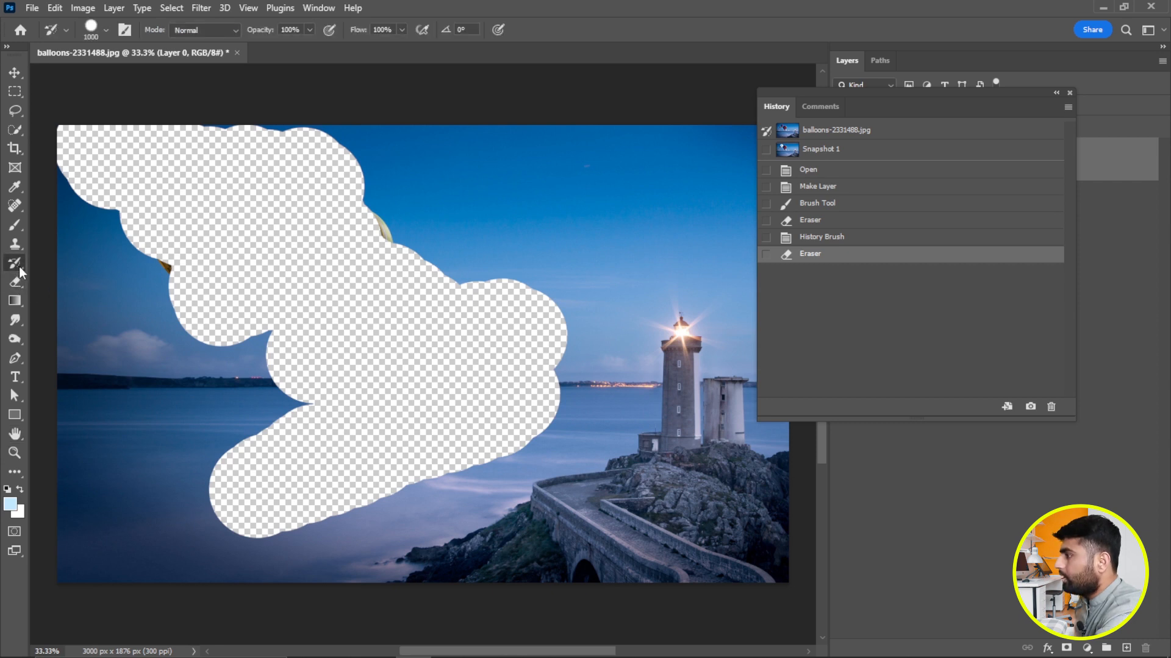
{"action": "mouse_move", "coordinate": [361, 429]}
{"action": "left_mouse_down"}
{"action": "mouse_move", "coordinate": [340, 418]}
{"action": "mouse_move", "coordinate": [539, 362]}
{"action": "mouse_move", "coordinate": [230, 173]}
{"action": "mouse_move", "coordinate": [138, 184]}
{"action": "left_mouse_up"}
{"action": "left_click", "coordinate": [137, 184]}
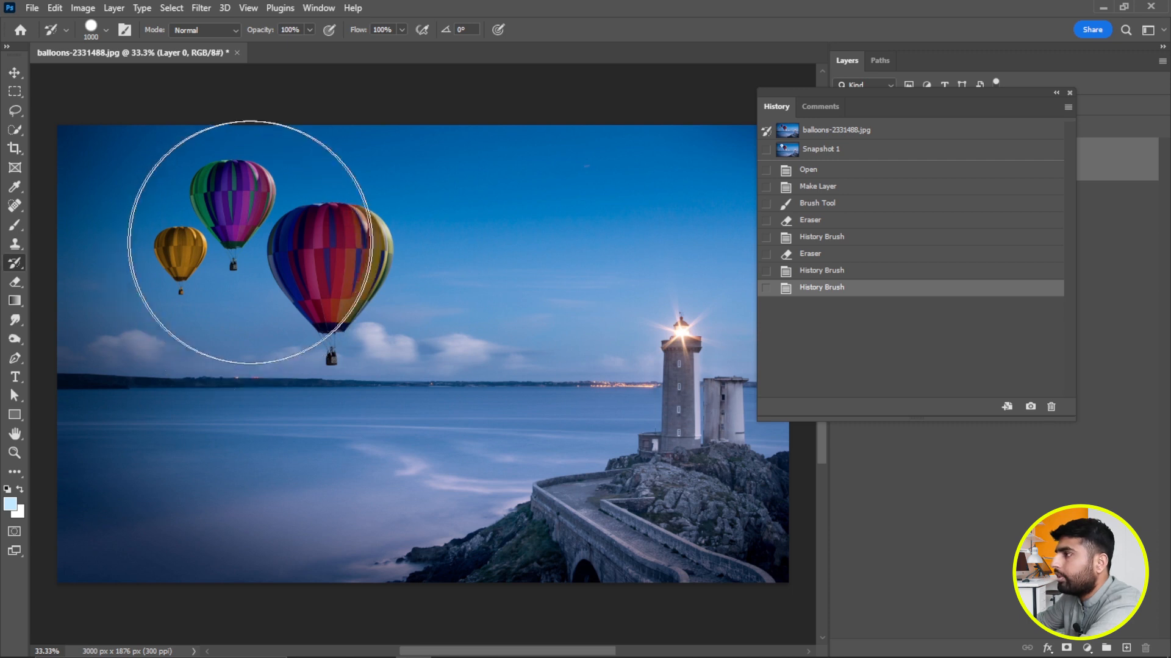
Switch the image to Snapshot 1, return it to the original balloons-2331488.jpg snapshot, and move the History panel slightly aside.
{"action": "left_click", "coordinate": [820, 154]}
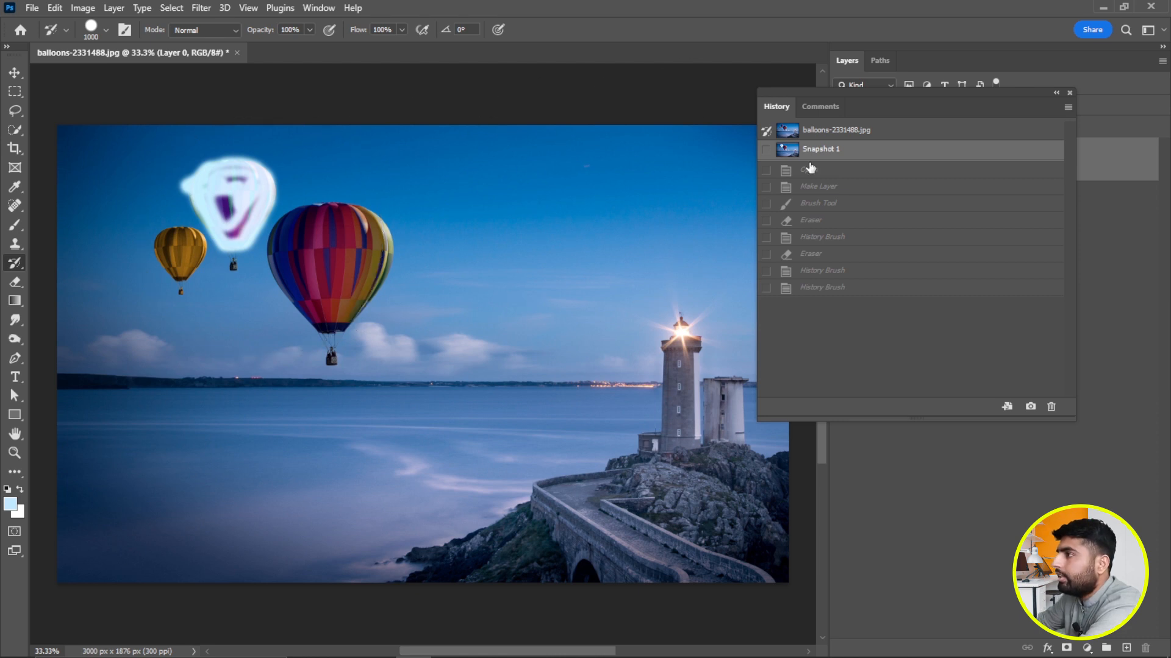
{"action": "left_click", "coordinate": [808, 135]}
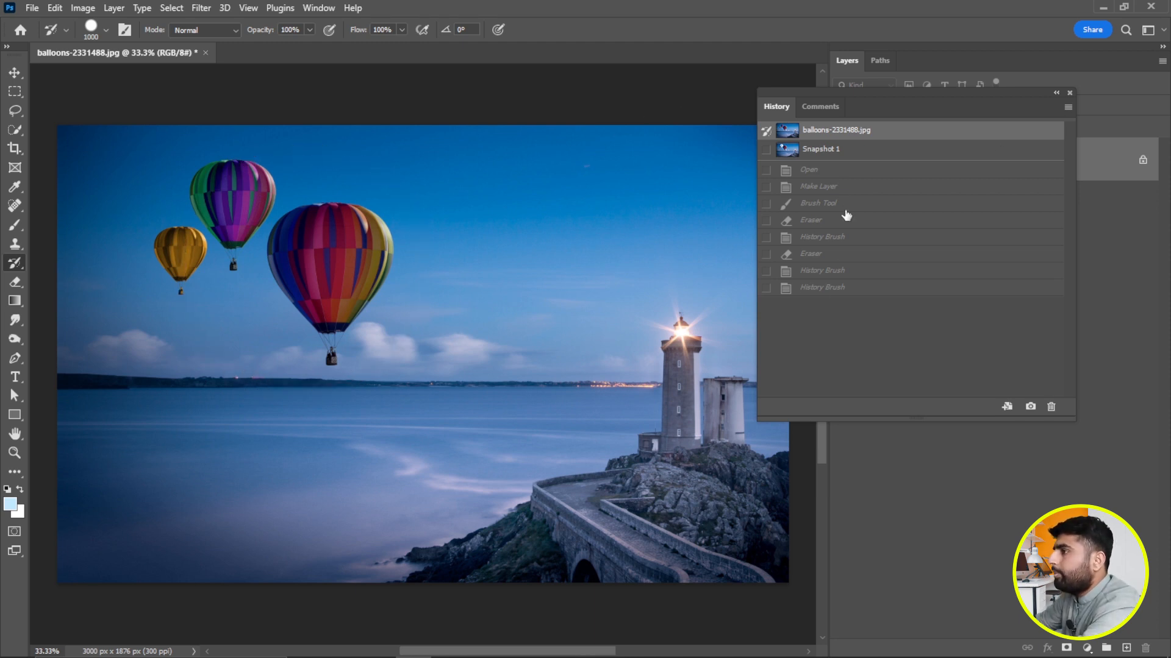
{"action": "left_click_drag", "start_coordinate": [946, 107], "coordinate": [967, 110]}
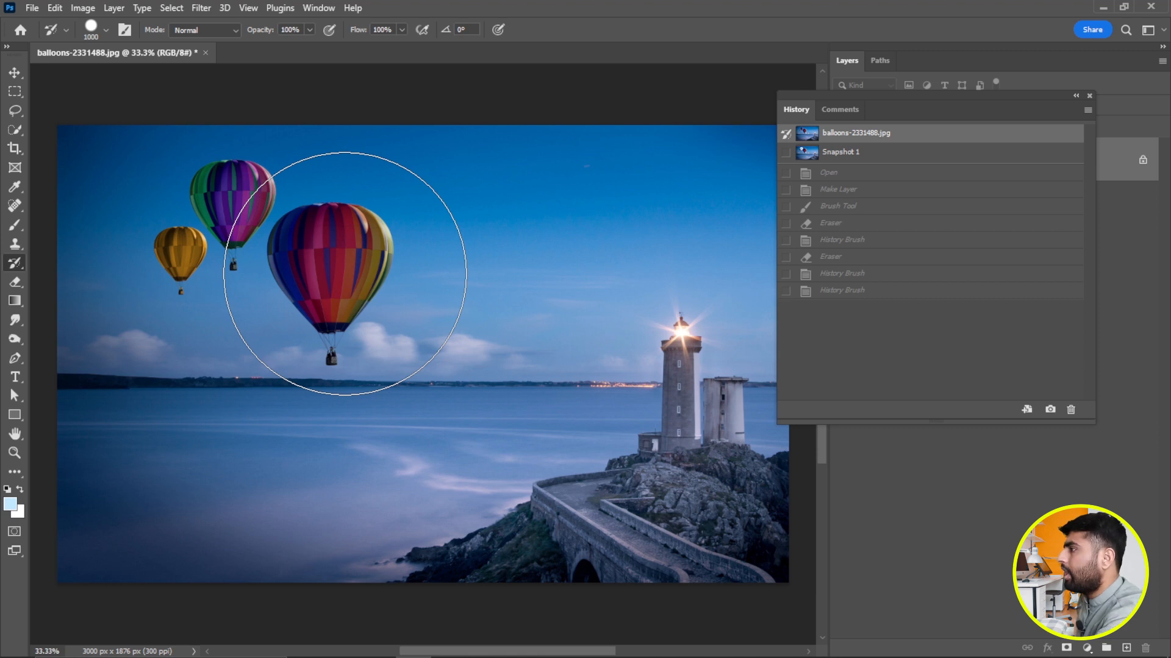
Reduce the History Brush size to 200 px.
{"action": "key", "text": "bracketleft"}
{"action": "key", "text": "bracketleft"}
{"action": "key", "text": "bracketleft"}
{"action": "key", "text": "bracketleft"}
{"action": "key", "text": "bracketleft"}
{"action": "key", "text": "bracketleft"}
{"action": "key", "text": "bracketleft"}
{"action": "key", "text": "bracketleft"}
{"action": "key", "text": "bracketleft"}
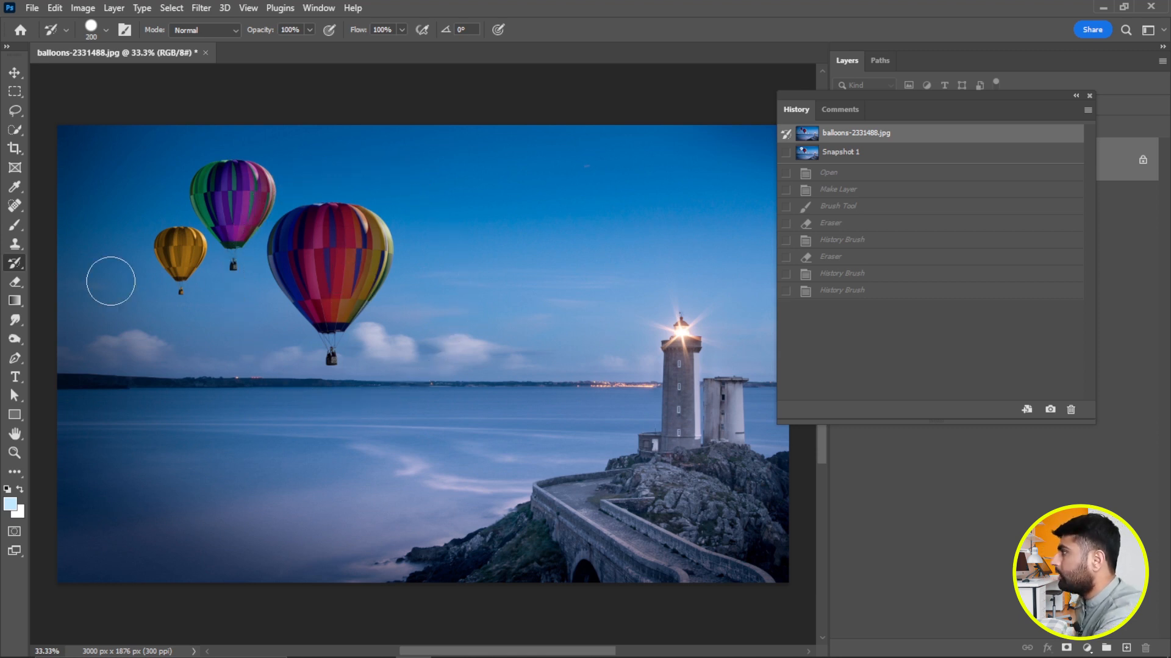
Select a rectangular area around the large red balloon with the Rectangular Marquee and invert the selection.
{"action": "left_click", "coordinate": [21, 94]}
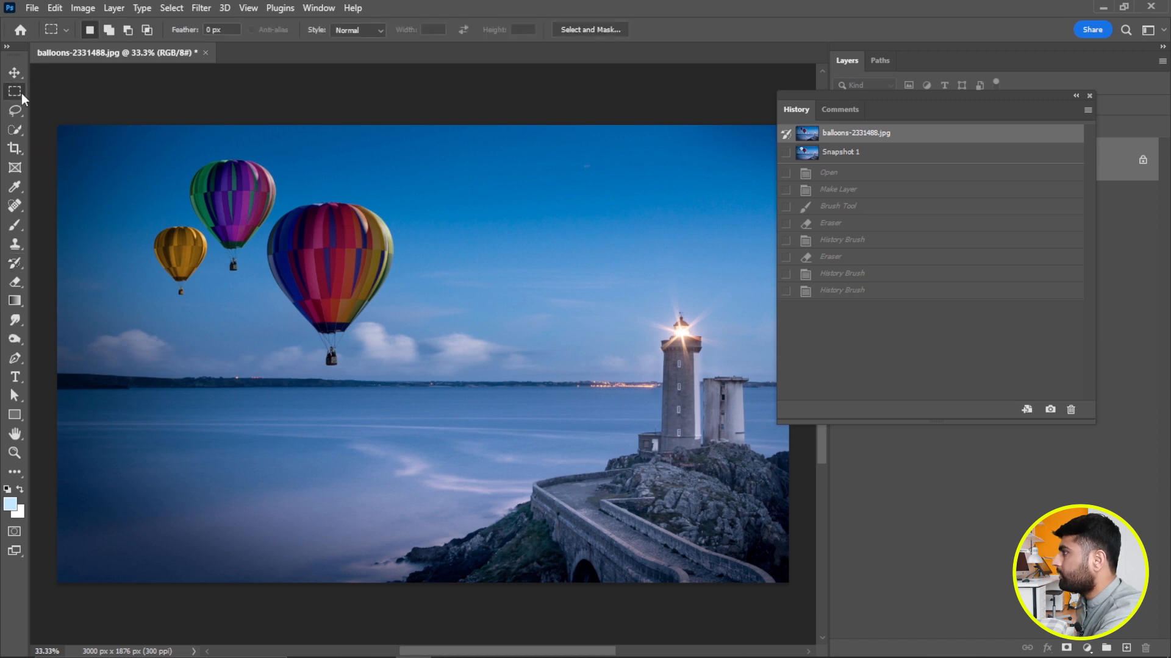
{"action": "right_click", "coordinate": [21, 93]}
{"action": "left_click", "coordinate": [86, 92]}
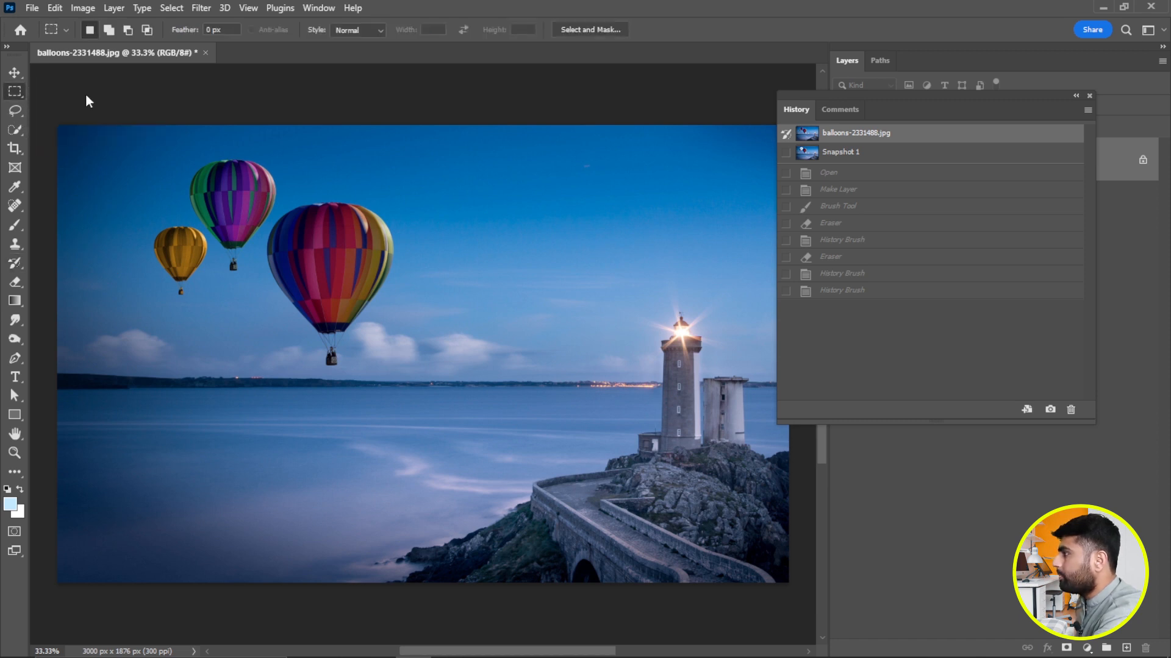
{"action": "left_click_drag", "start_coordinate": [450, 197], "coordinate": [247, 375]}
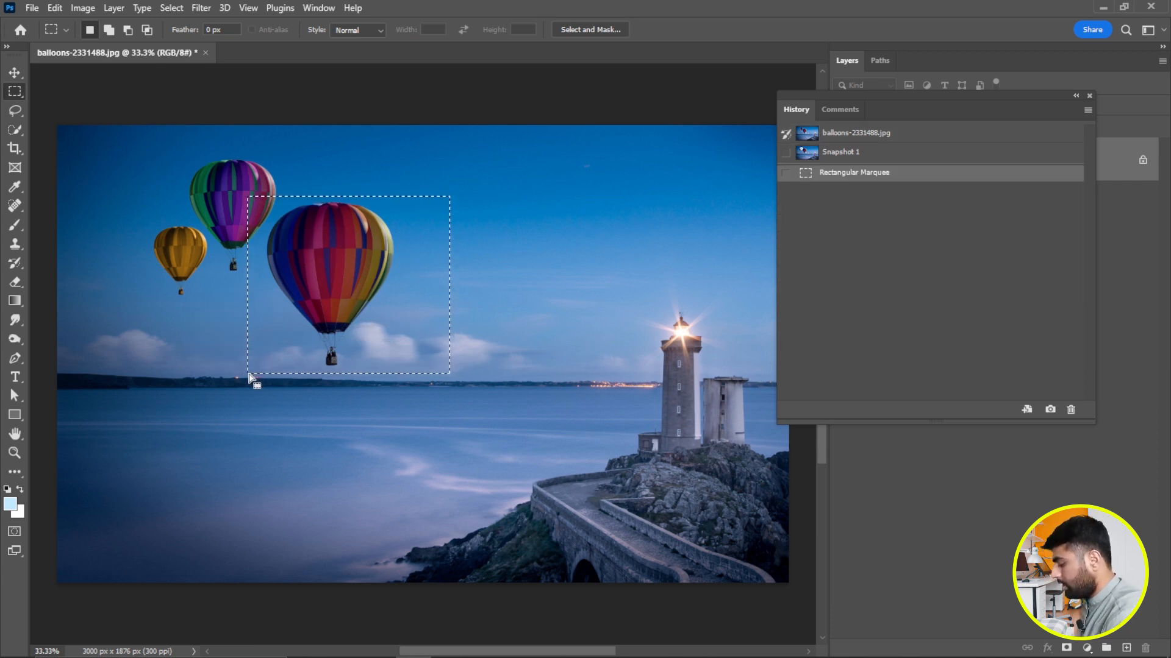
{"action": "key", "text": "ctrl+shift+i"}
Convert the locked background to a normal layer, clear everything outside the balloon rectangle, and deselect.
{"action": "key", "text": "shift+BackSpace"}
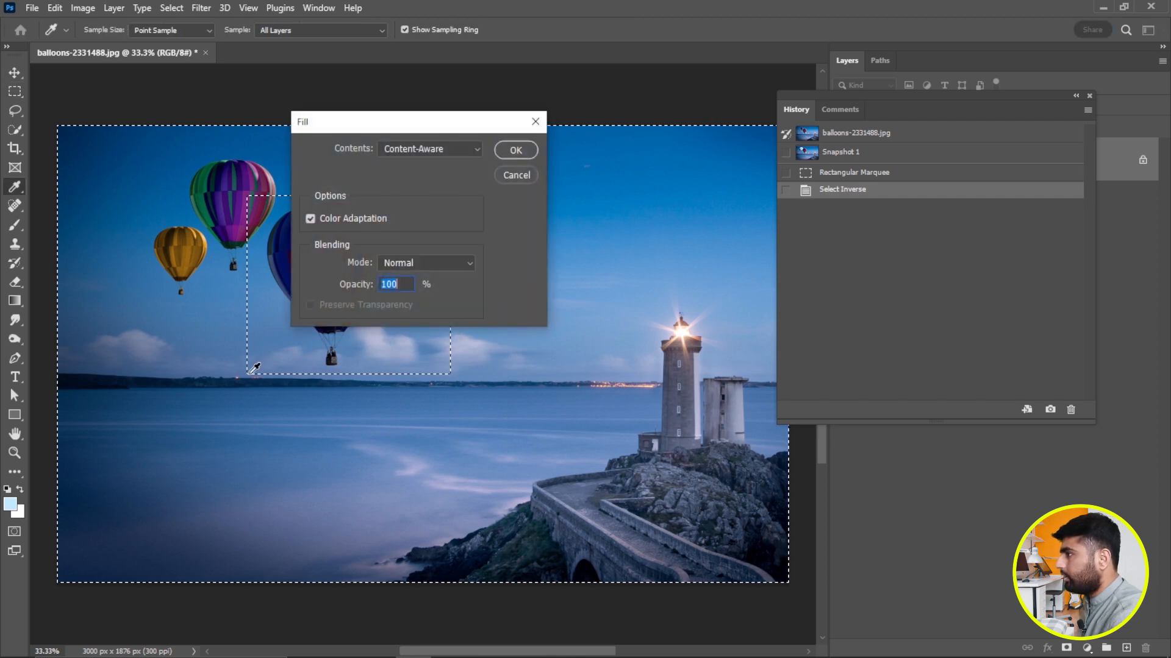
{"action": "left_click", "coordinate": [521, 174]}
{"action": "left_click", "coordinate": [1141, 162]}
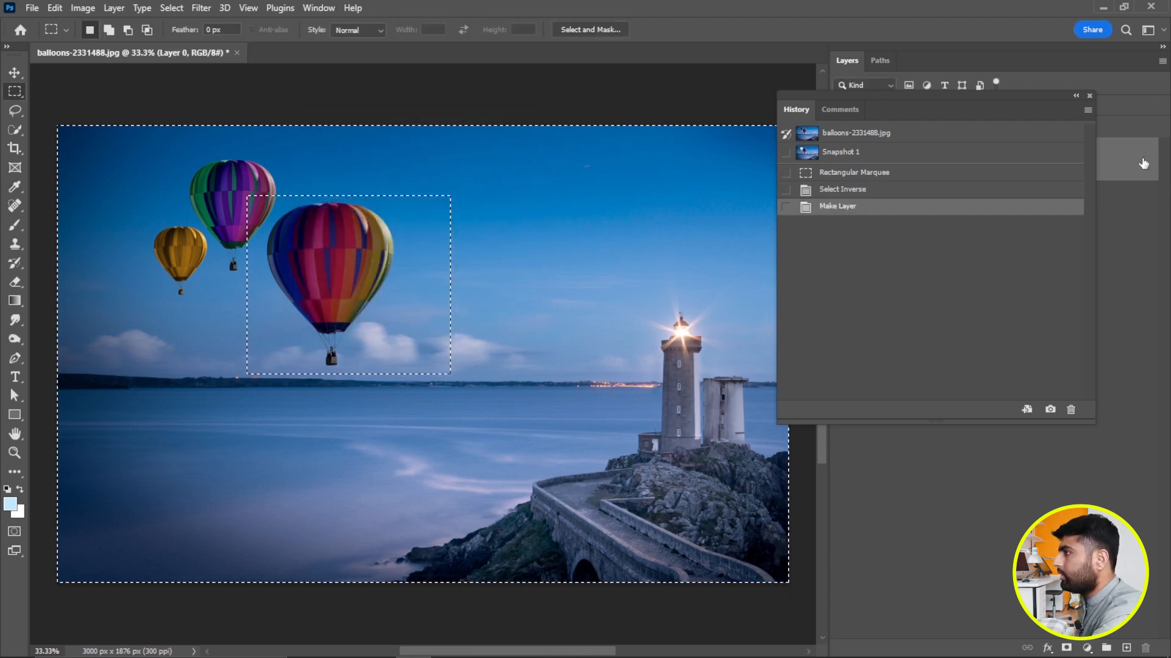
{"action": "key", "text": "Delete"}
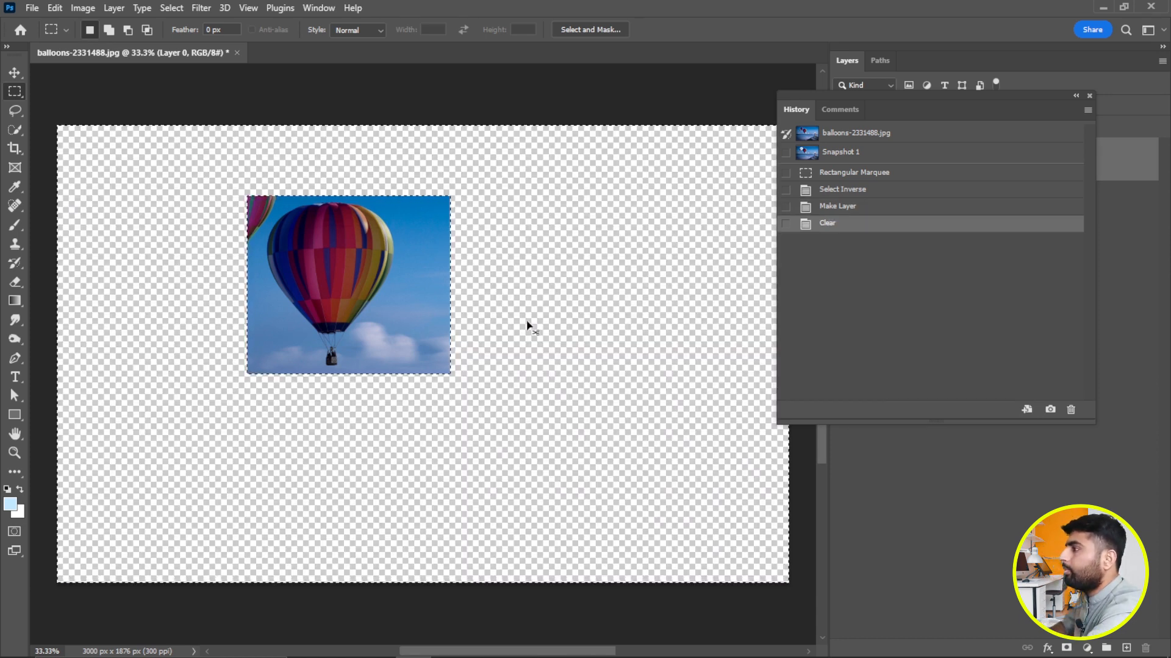
{"action": "key", "text": "ctrl+d"}
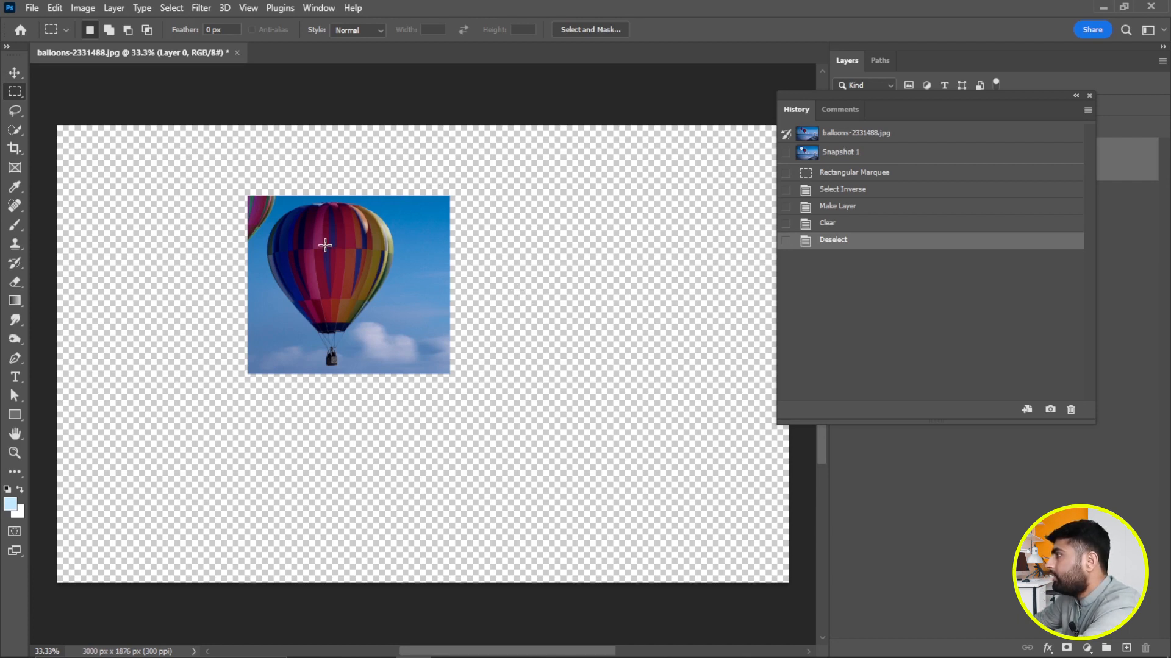
Paint back the purple balloon and nearby sky from the original image with the History Brush, and make Snapshot 1 the brush source.
{"action": "left_click", "coordinate": [15, 263]}
{"action": "mouse_move", "coordinate": [225, 278]}
{"action": "left_mouse_down"}
{"action": "mouse_move", "coordinate": [237, 381]}
{"action": "mouse_move", "coordinate": [240, 174]}
{"action": "mouse_move", "coordinate": [212, 173]}
{"action": "mouse_move", "coordinate": [271, 153]}
{"action": "mouse_move", "coordinate": [227, 151]}
{"action": "mouse_move", "coordinate": [247, 142]}
{"action": "mouse_move", "coordinate": [213, 138]}
{"action": "mouse_move", "coordinate": [63, 137]}
{"action": "mouse_move", "coordinate": [67, 167]}
{"action": "mouse_move", "coordinate": [211, 177]}
{"action": "left_mouse_up"}
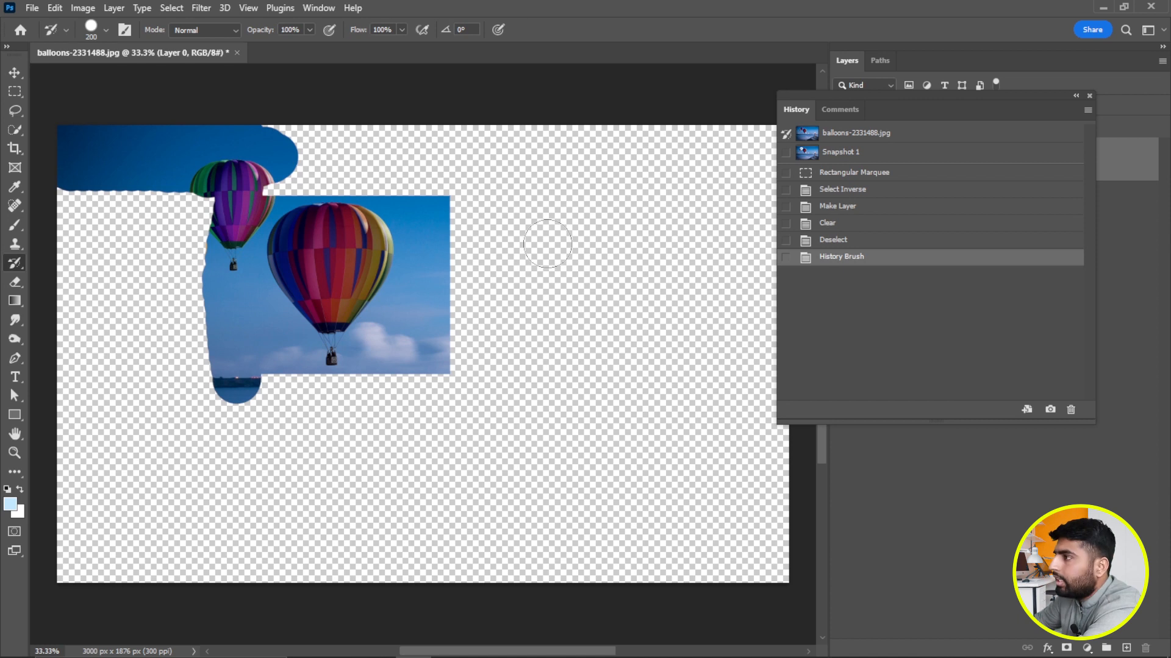
{"action": "left_click", "coordinate": [835, 155]}
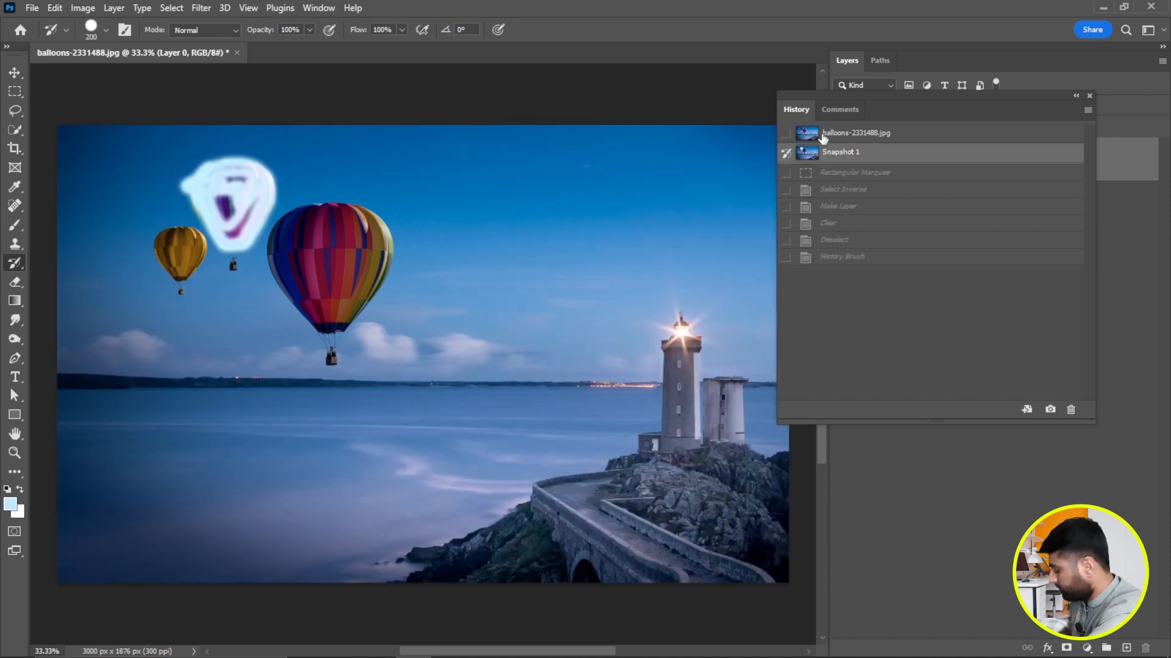
{"action": "key", "text": "ctrl+z"}
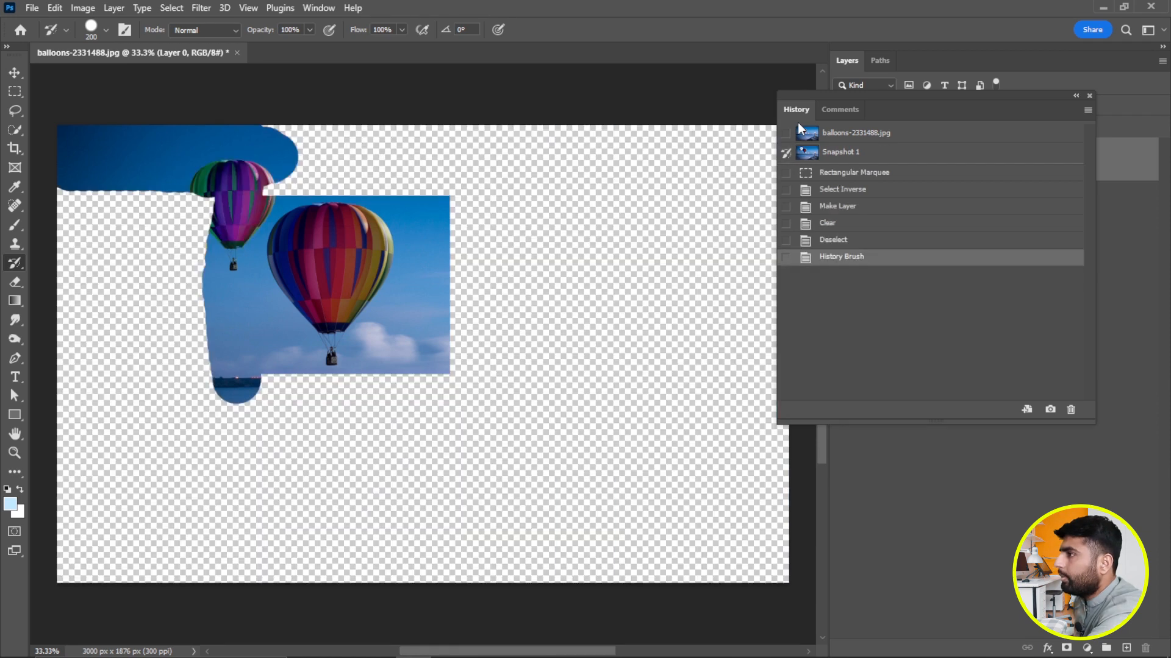
Paint back the white-painted balloon, yellow balloon, sky and horizon with the History Brush, switching the source between the original image and Snapshot 1.
{"action": "mouse_move", "coordinate": [268, 214]}
{"action": "left_mouse_down"}
{"action": "mouse_move", "coordinate": [219, 225]}
{"action": "mouse_move", "coordinate": [246, 185]}
{"action": "mouse_move", "coordinate": [227, 174]}
{"action": "mouse_move", "coordinate": [189, 209]}
{"action": "mouse_move", "coordinate": [187, 194]}
{"action": "mouse_move", "coordinate": [180, 221]}
{"action": "mouse_move", "coordinate": [255, 239]}
{"action": "mouse_move", "coordinate": [277, 193]}
{"action": "mouse_move", "coordinate": [313, 174]}
{"action": "mouse_move", "coordinate": [281, 156]}
{"action": "mouse_move", "coordinate": [292, 140]}
{"action": "mouse_move", "coordinate": [258, 143]}
{"action": "mouse_move", "coordinate": [374, 158]}
{"action": "mouse_move", "coordinate": [338, 187]}
{"action": "mouse_move", "coordinate": [242, 205]}
{"action": "mouse_move", "coordinate": [234, 239]}
{"action": "mouse_move", "coordinate": [278, 231]}
{"action": "mouse_move", "coordinate": [219, 228]}
{"action": "mouse_move", "coordinate": [197, 172]}
{"action": "mouse_move", "coordinate": [289, 164]}
{"action": "mouse_move", "coordinate": [176, 192]}
{"action": "mouse_move", "coordinate": [120, 232]}
{"action": "mouse_move", "coordinate": [110, 267]}
{"action": "mouse_move", "coordinate": [72, 185]}
{"action": "mouse_move", "coordinate": [98, 221]}
{"action": "mouse_move", "coordinate": [123, 199]}
{"action": "mouse_move", "coordinate": [69, 242]}
{"action": "mouse_move", "coordinate": [53, 385]}
{"action": "mouse_move", "coordinate": [60, 455]}
{"action": "mouse_move", "coordinate": [101, 280]}
{"action": "mouse_move", "coordinate": [122, 318]}
{"action": "mouse_move", "coordinate": [143, 234]}
{"action": "mouse_move", "coordinate": [168, 239]}
{"action": "mouse_move", "coordinate": [193, 282]}
{"action": "left_mouse_up"}
{"action": "left_click", "coordinate": [786, 132]}
{"action": "left_click", "coordinate": [785, 153]}
{"action": "mouse_move", "coordinate": [158, 316]}
{"action": "left_mouse_down"}
{"action": "mouse_move", "coordinate": [206, 368]}
{"action": "mouse_move", "coordinate": [217, 327]}
{"action": "mouse_move", "coordinate": [137, 341]}
{"action": "mouse_move", "coordinate": [80, 378]}
{"action": "mouse_move", "coordinate": [212, 386]}
{"action": "mouse_move", "coordinate": [153, 363]}
{"action": "left_mouse_up"}
{"action": "left_click_drag", "start_coordinate": [273, 395], "coordinate": [344, 393]}
{"action": "mouse_move", "coordinate": [235, 268]}
{"action": "left_mouse_down"}
{"action": "mouse_move", "coordinate": [230, 227]}
{"action": "mouse_move", "coordinate": [261, 191]}
{"action": "mouse_move", "coordinate": [254, 169]}
{"action": "mouse_move", "coordinate": [205, 171]}
{"action": "mouse_move", "coordinate": [215, 223]}
{"action": "mouse_move", "coordinate": [199, 213]}
{"action": "mouse_move", "coordinate": [229, 196]}
{"action": "mouse_move", "coordinate": [220, 231]}
{"action": "mouse_move", "coordinate": [255, 231]}
{"action": "left_mouse_up"}
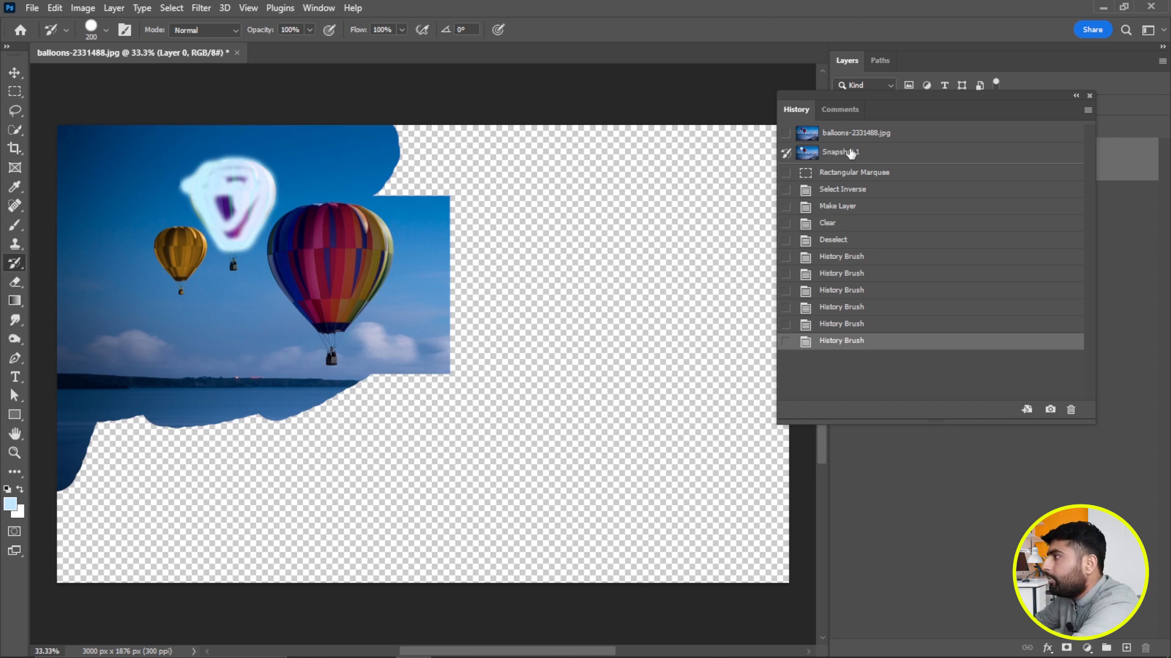
Extend the restored sky and sea around the large balloon from Snapshot 1, and move the History panel clear of the Layers panel.
{"action": "mouse_move", "coordinate": [397, 136]}
{"action": "left_mouse_down"}
{"action": "mouse_move", "coordinate": [472, 141]}
{"action": "mouse_move", "coordinate": [372, 182]}
{"action": "mouse_move", "coordinate": [447, 181]}
{"action": "mouse_move", "coordinate": [536, 157]}
{"action": "mouse_move", "coordinate": [461, 199]}
{"action": "mouse_move", "coordinate": [450, 267]}
{"action": "mouse_move", "coordinate": [459, 385]}
{"action": "mouse_move", "coordinate": [330, 397]}
{"action": "mouse_move", "coordinate": [251, 423]}
{"action": "left_mouse_up"}
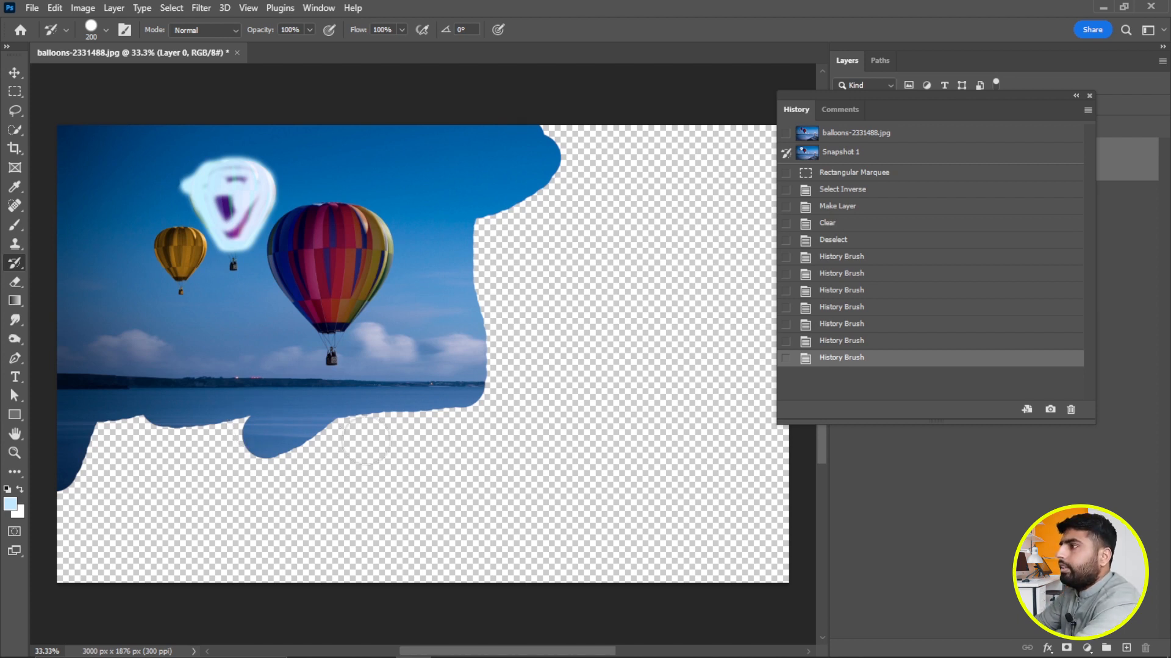
{"action": "left_click_drag", "start_coordinate": [986, 110], "coordinate": [696, 164]}
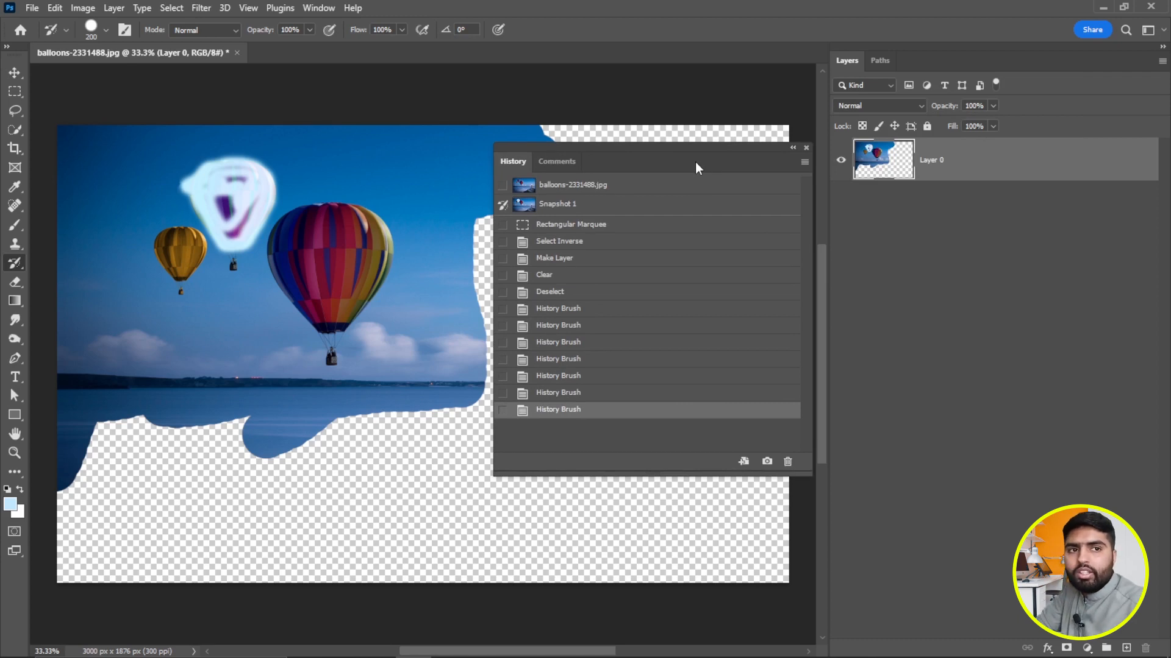